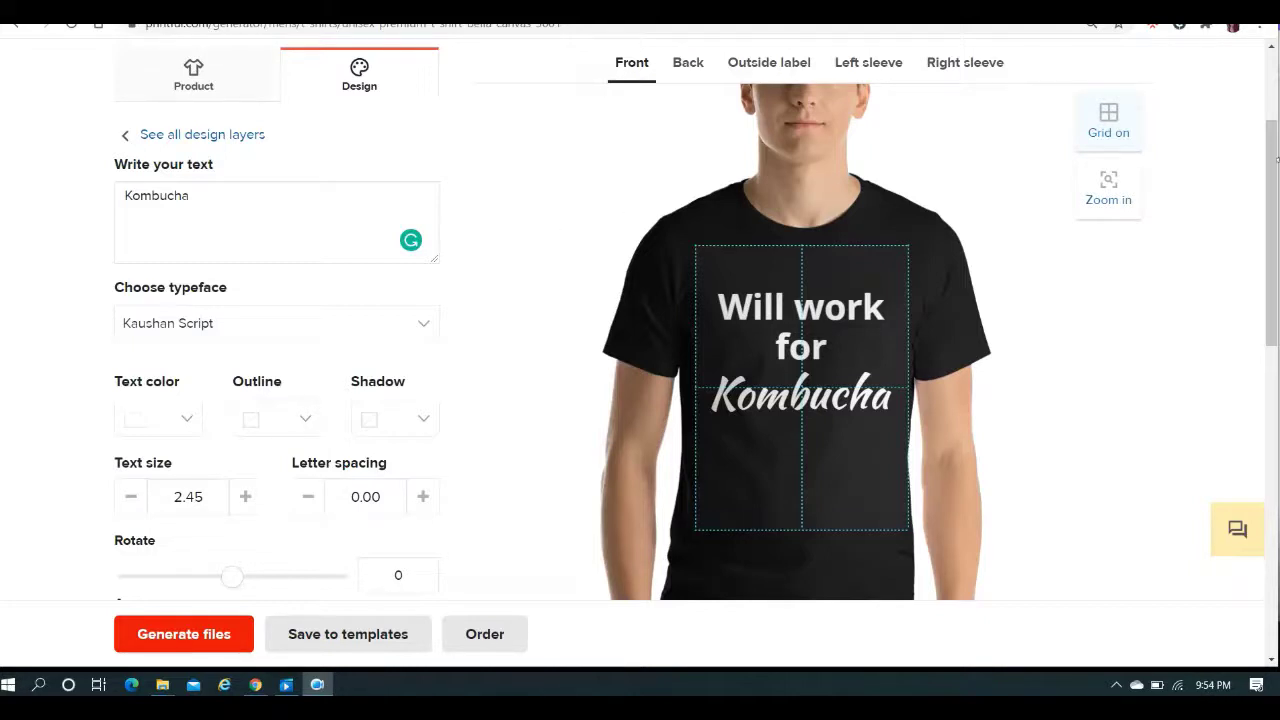
mouse_move(1270, 165)
left_mouse_down()
mouse_move(1265, 120)
mouse_move(1271, 169)
left_mouse_up()
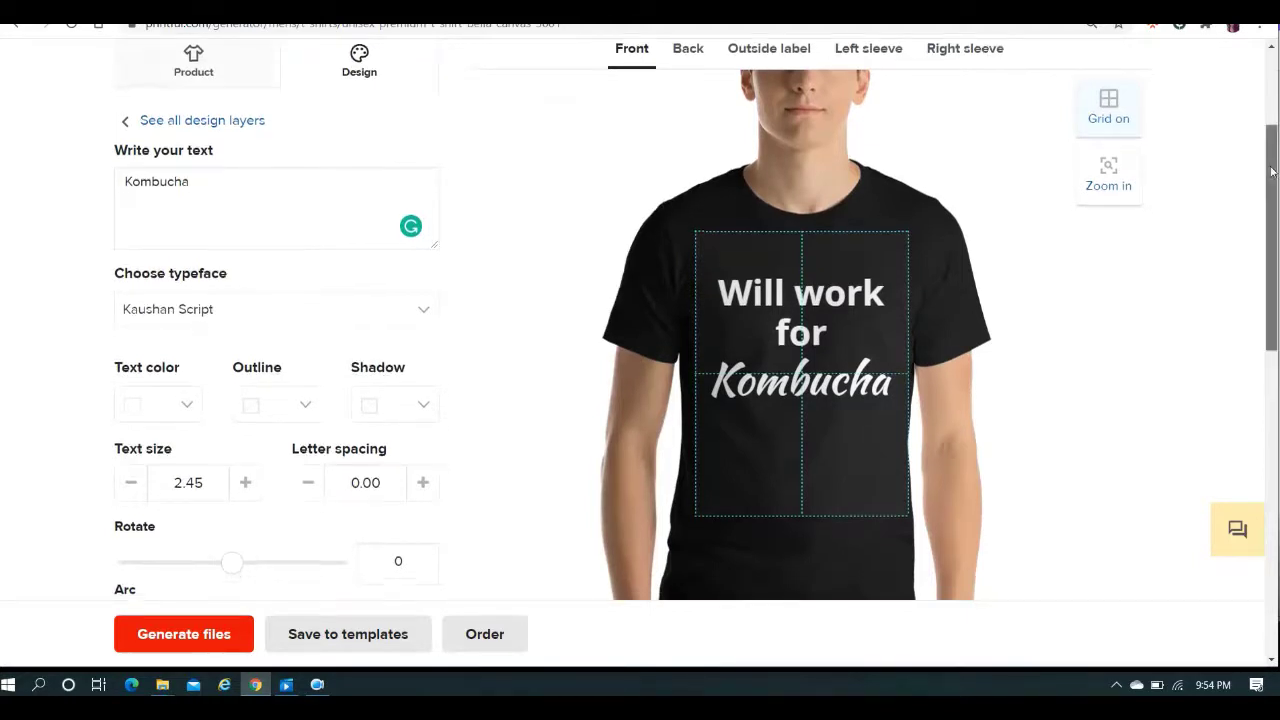
left_click_drag(1271, 169, 1272, 174)
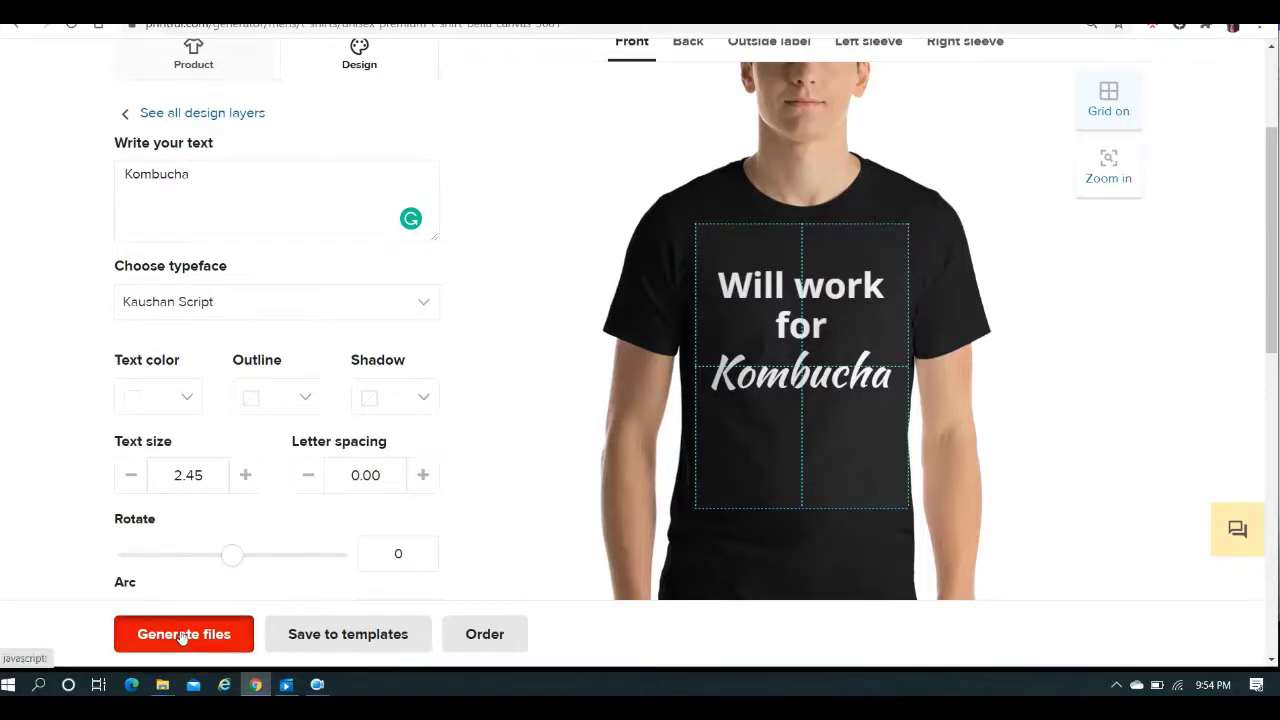
Choose Flat mockups alongside Men's mockups and include the Front print file
left_click(182, 636)
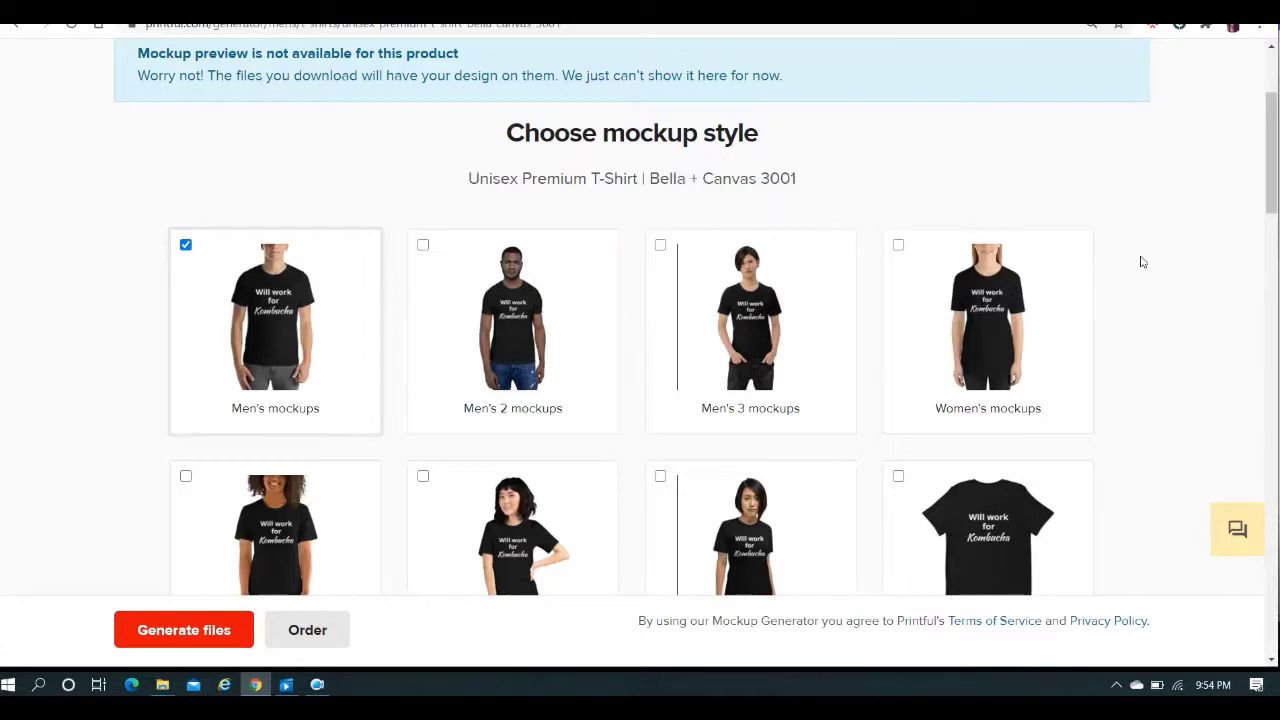
left_click_drag(1275, 150, 1275, 181)
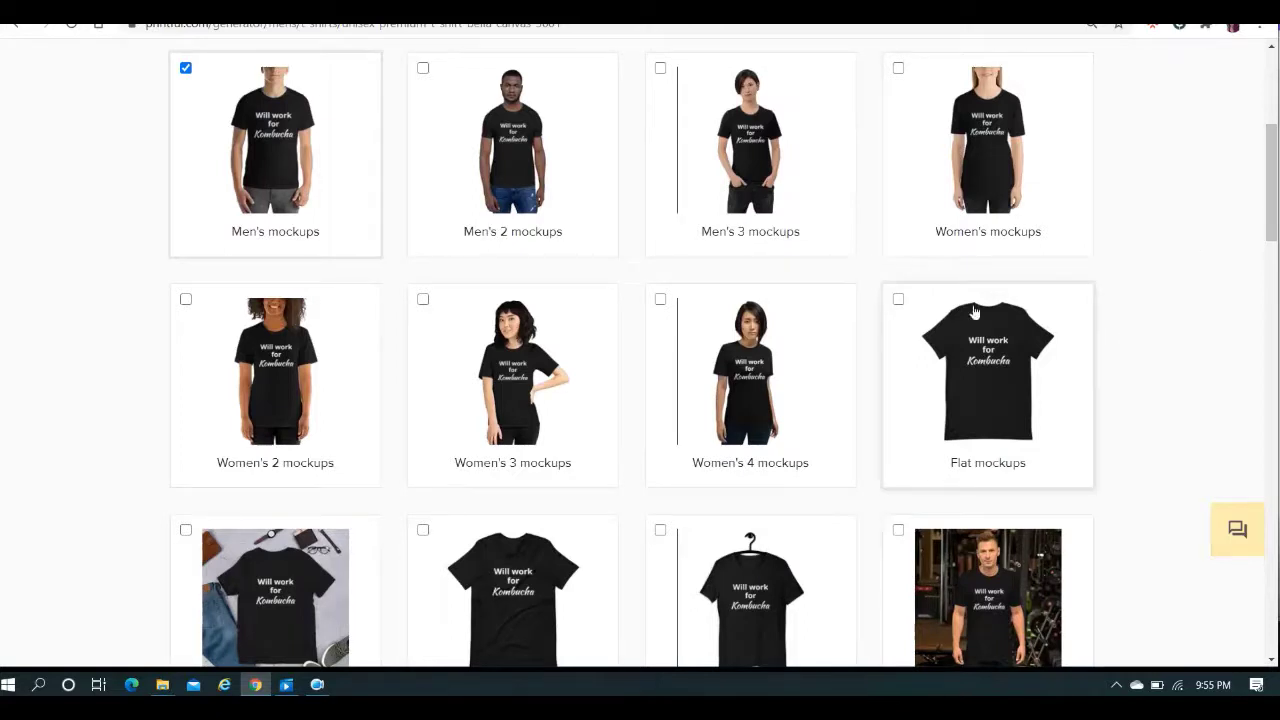
left_click(898, 300)
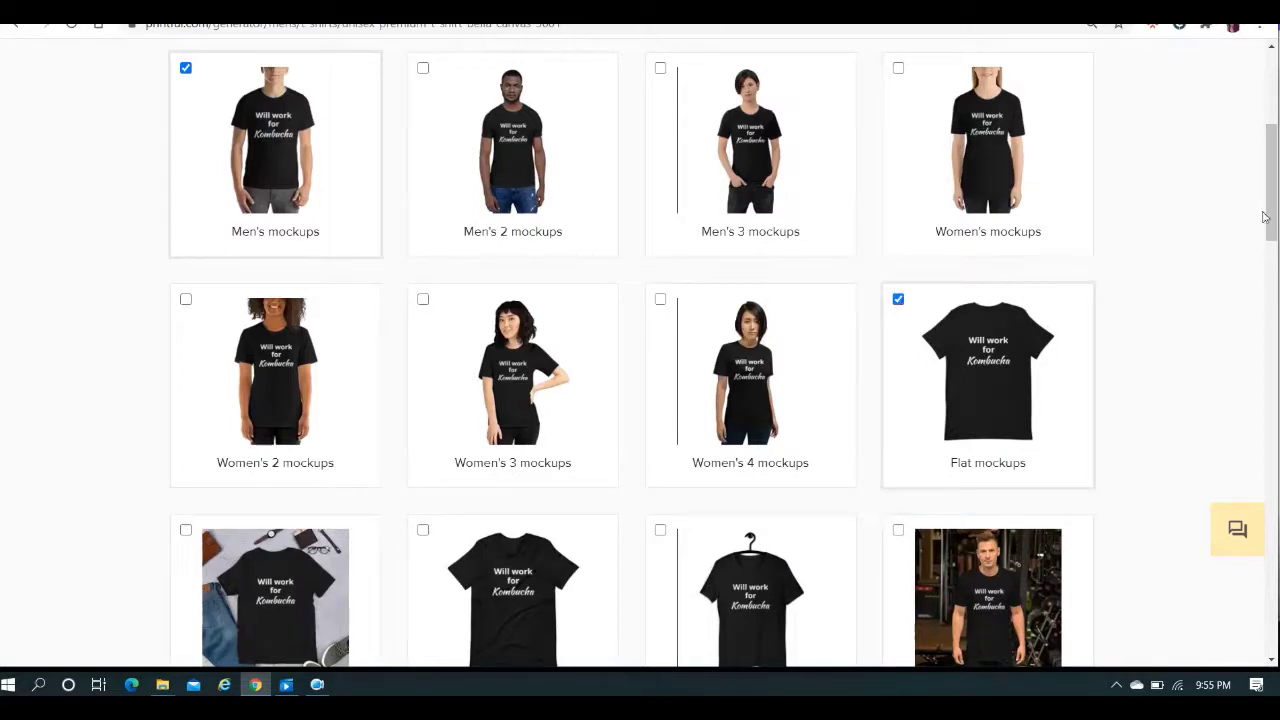
left_click_drag(1272, 215, 1260, 449)
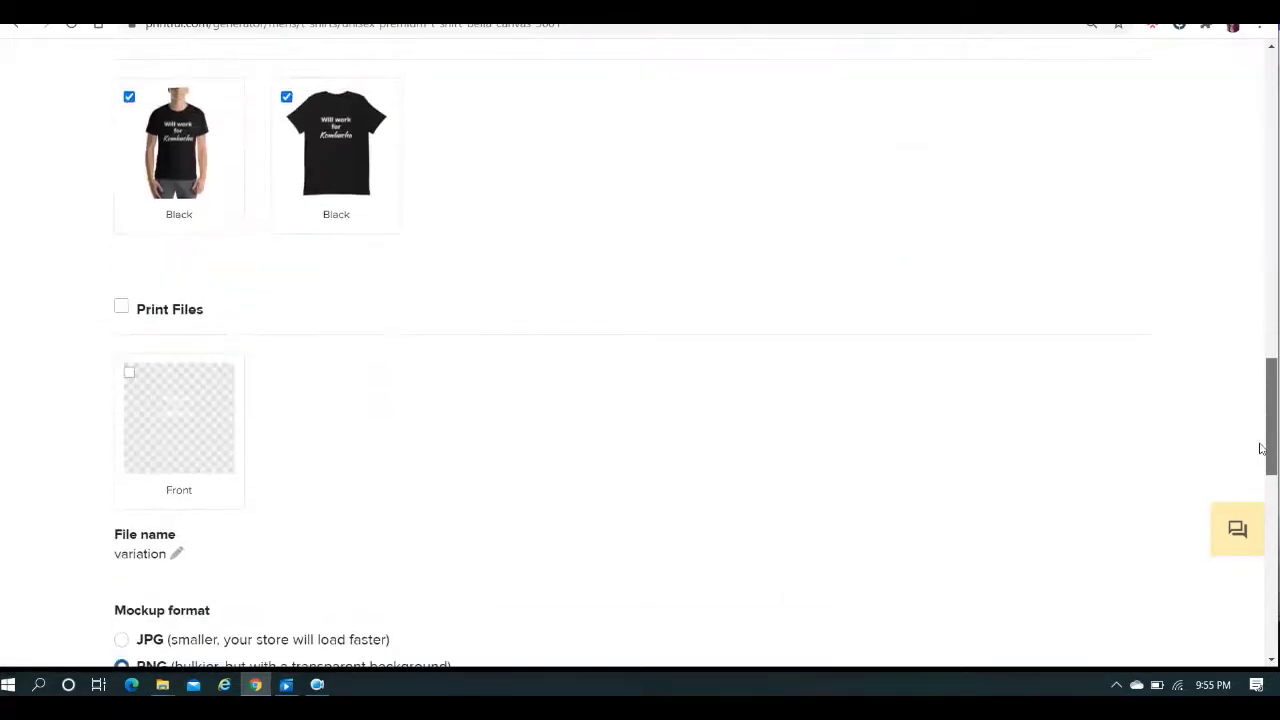
left_click(121, 306)
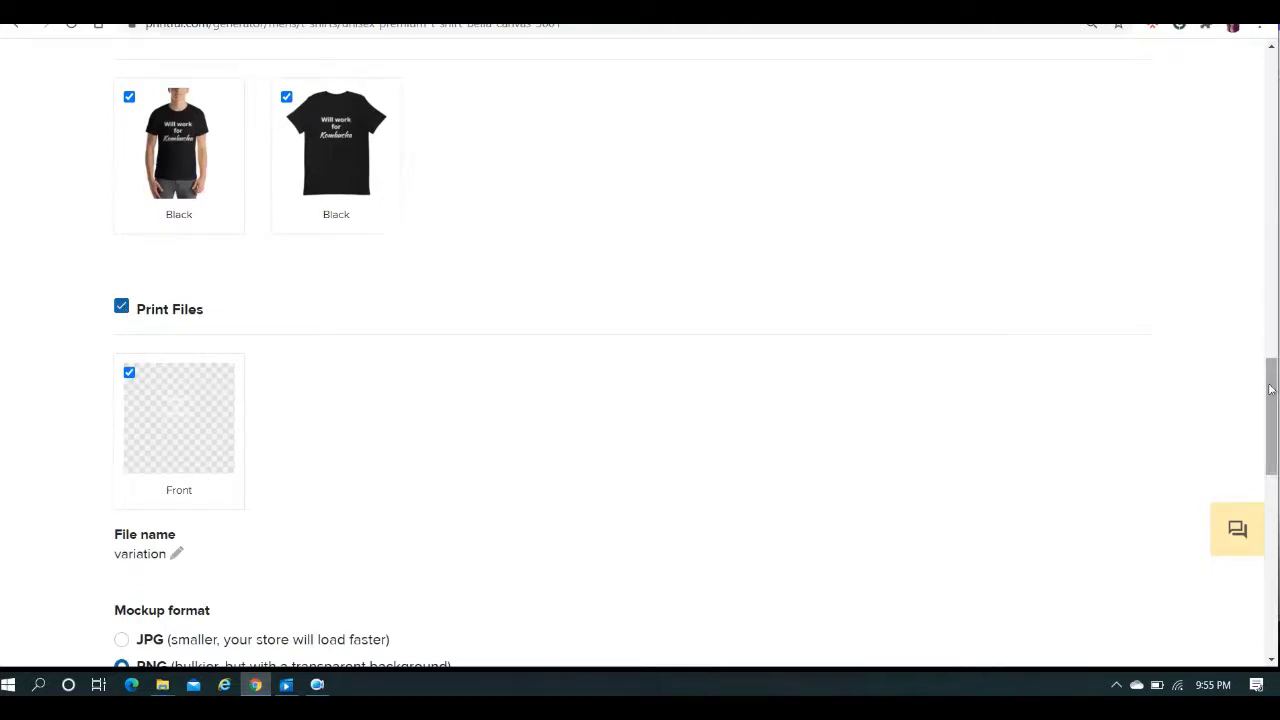
Generate the mockup files as JPG, restore PNG format, and return to the Etsy listing
left_click_drag(1274, 390, 1274, 432)
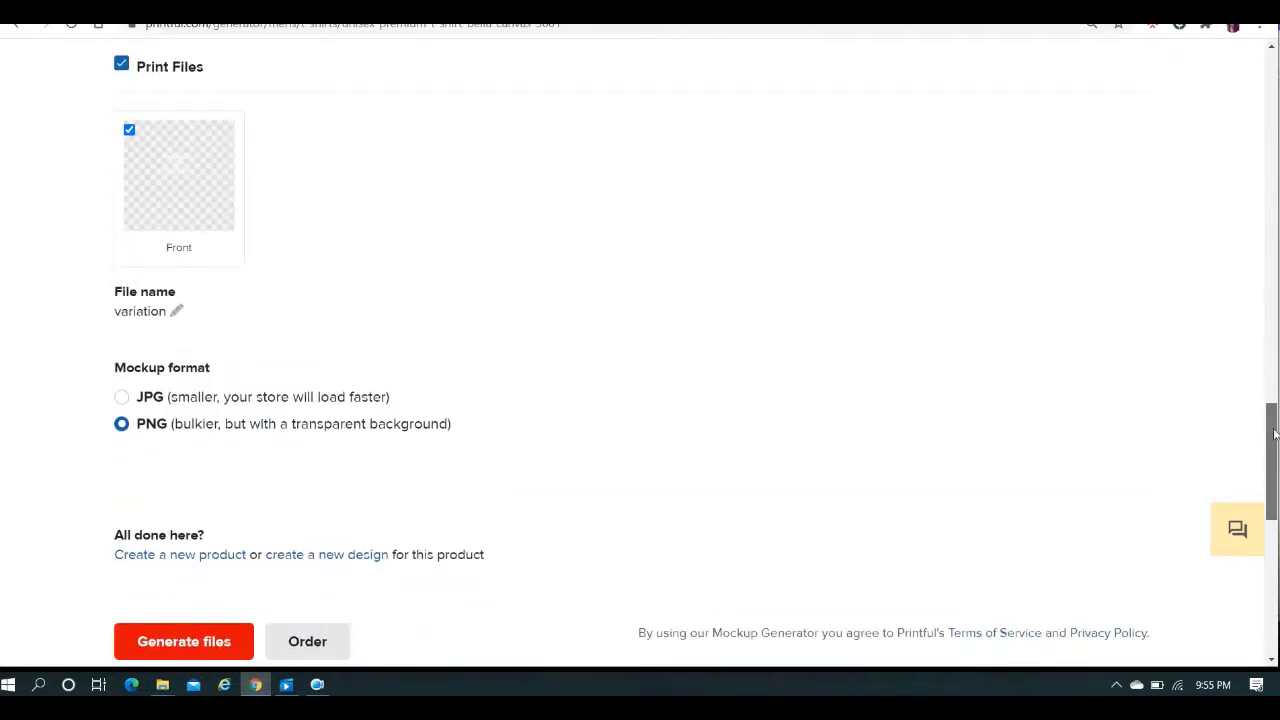
left_click(327, 399)
left_click(214, 643)
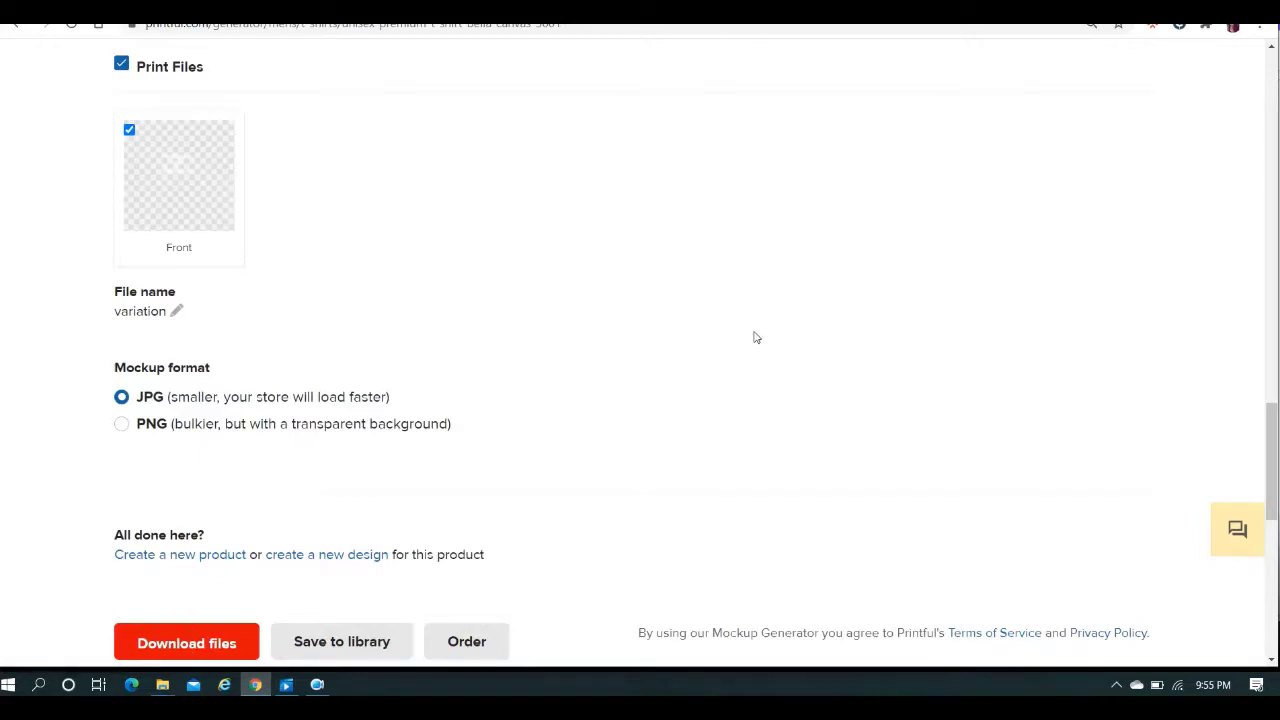
left_click(388, 428)
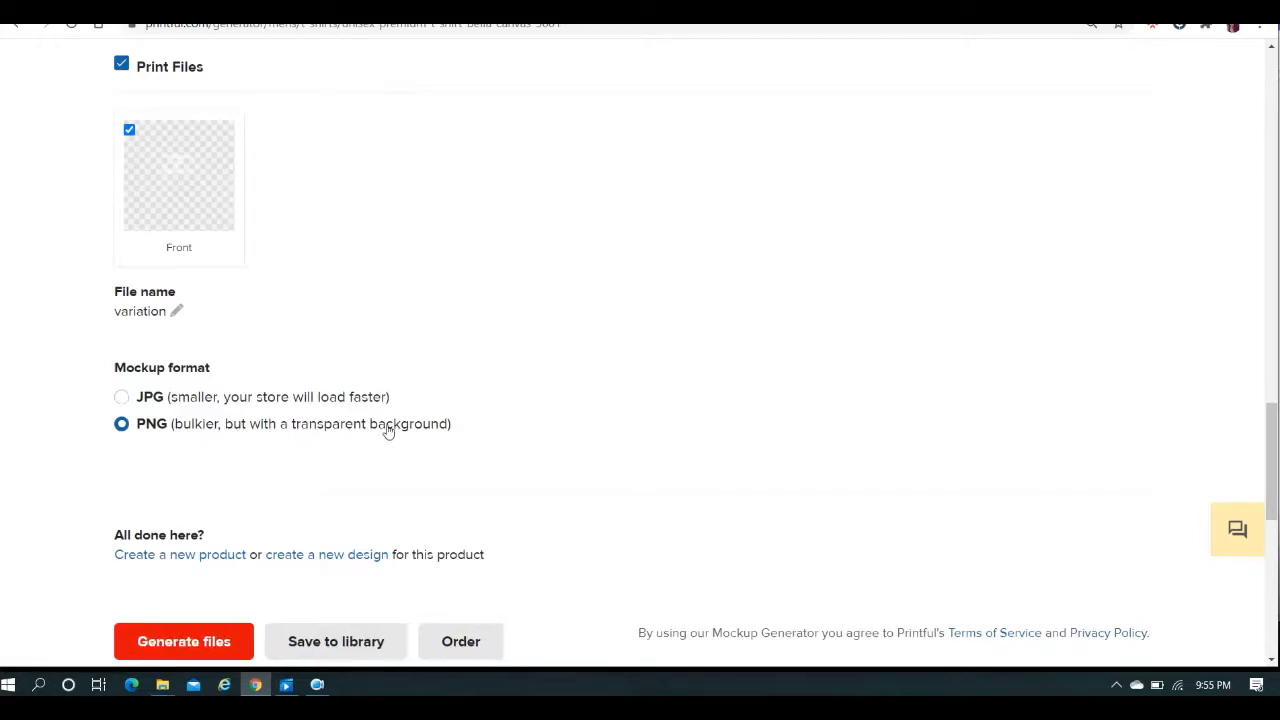
left_click(1066, 15)
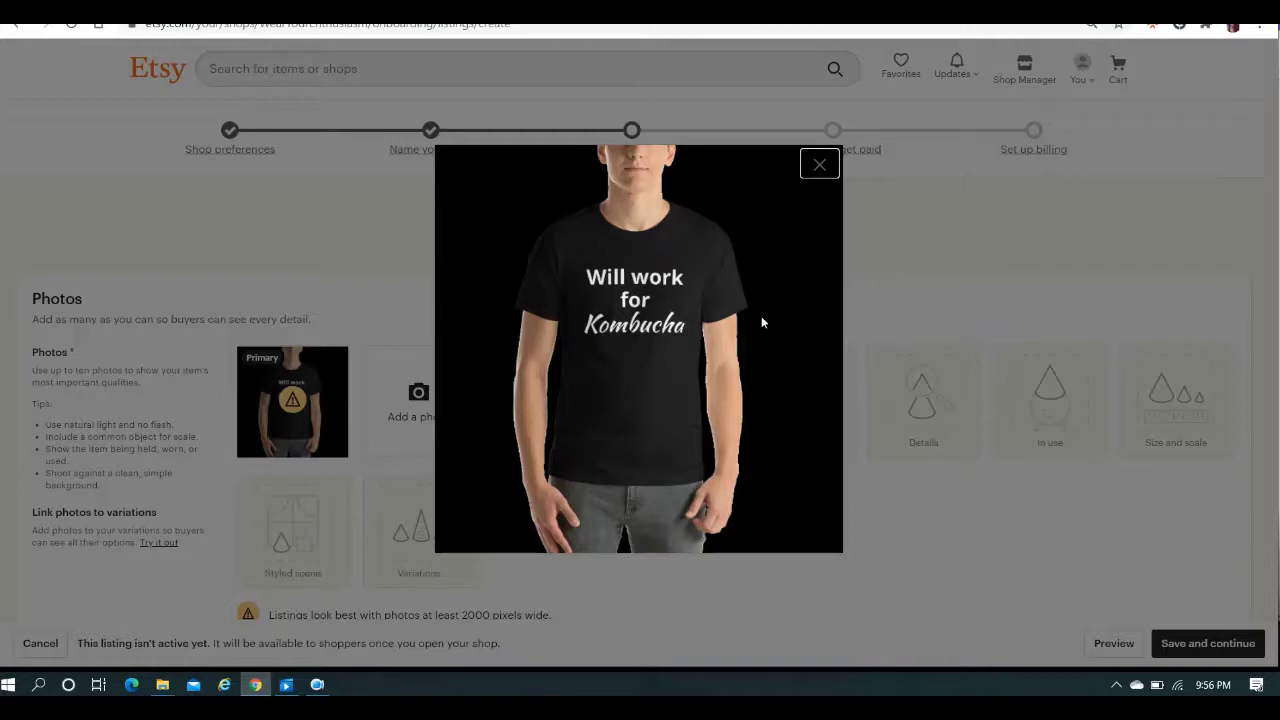
Upload mockup_Front_Mens_Black.jpg from Downloads > archive (12) as the listing's second photo
left_click(820, 164)
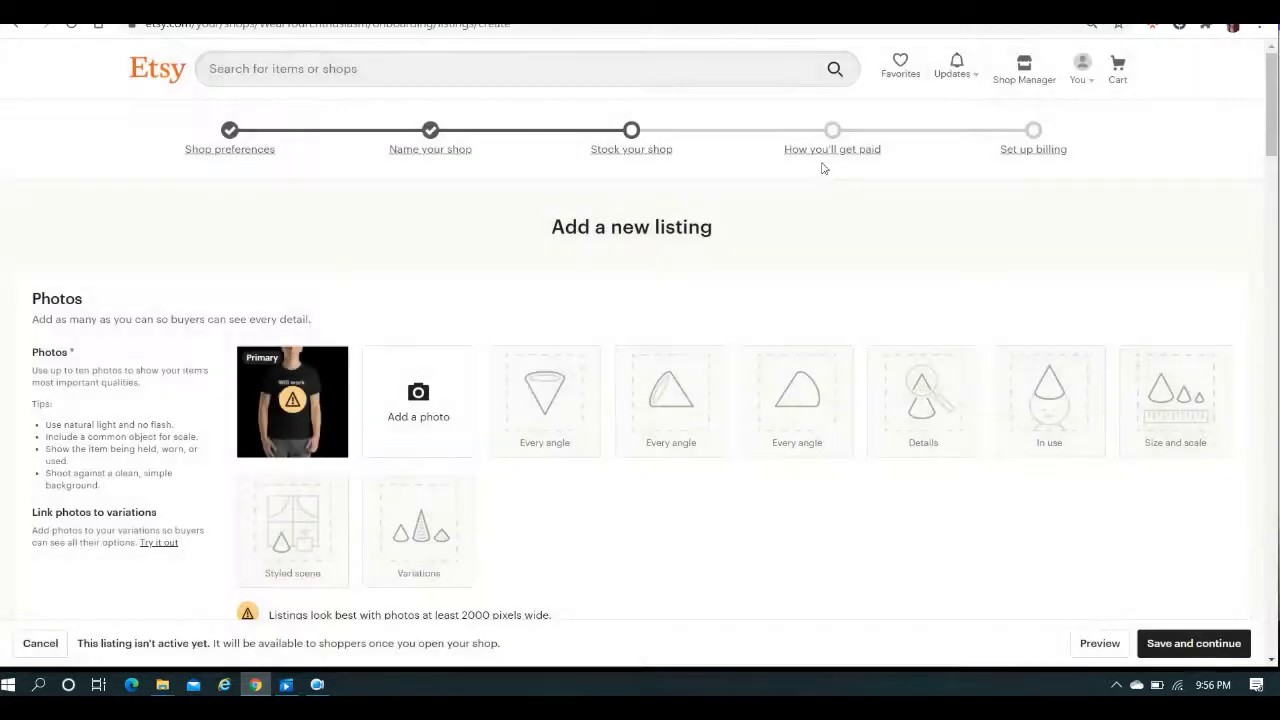
left_click(406, 420)
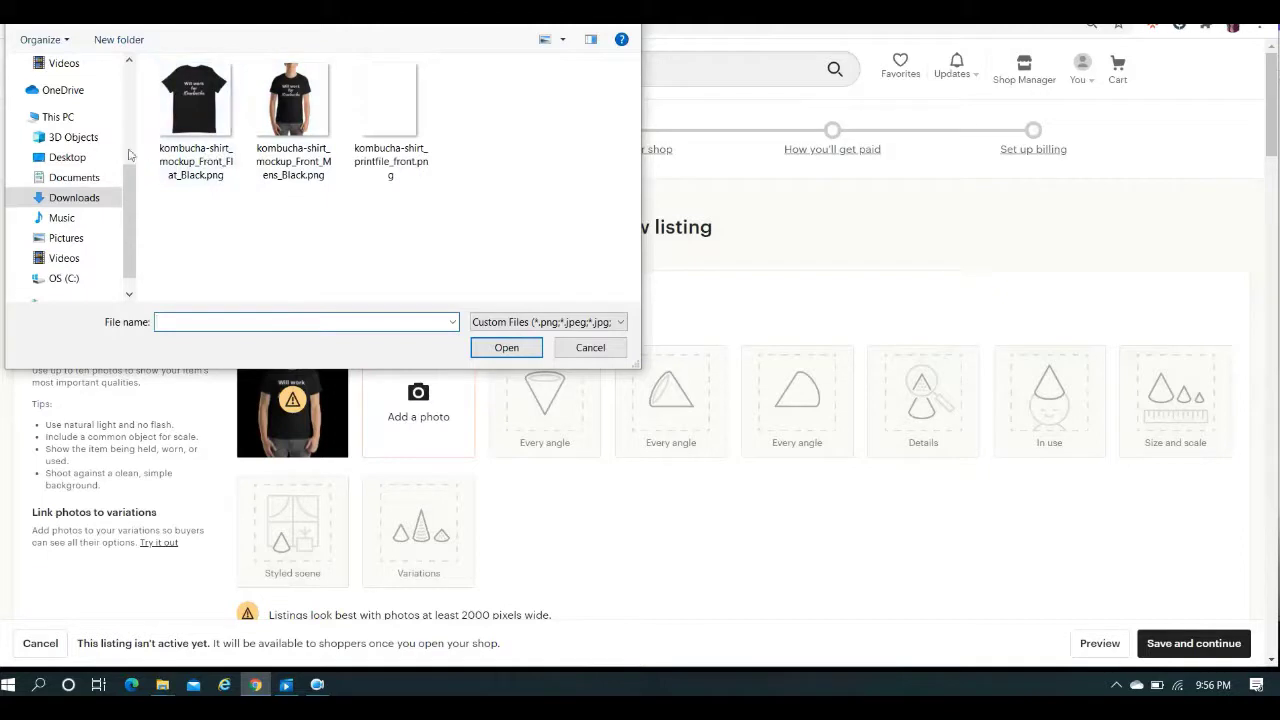
left_click(88, 198)
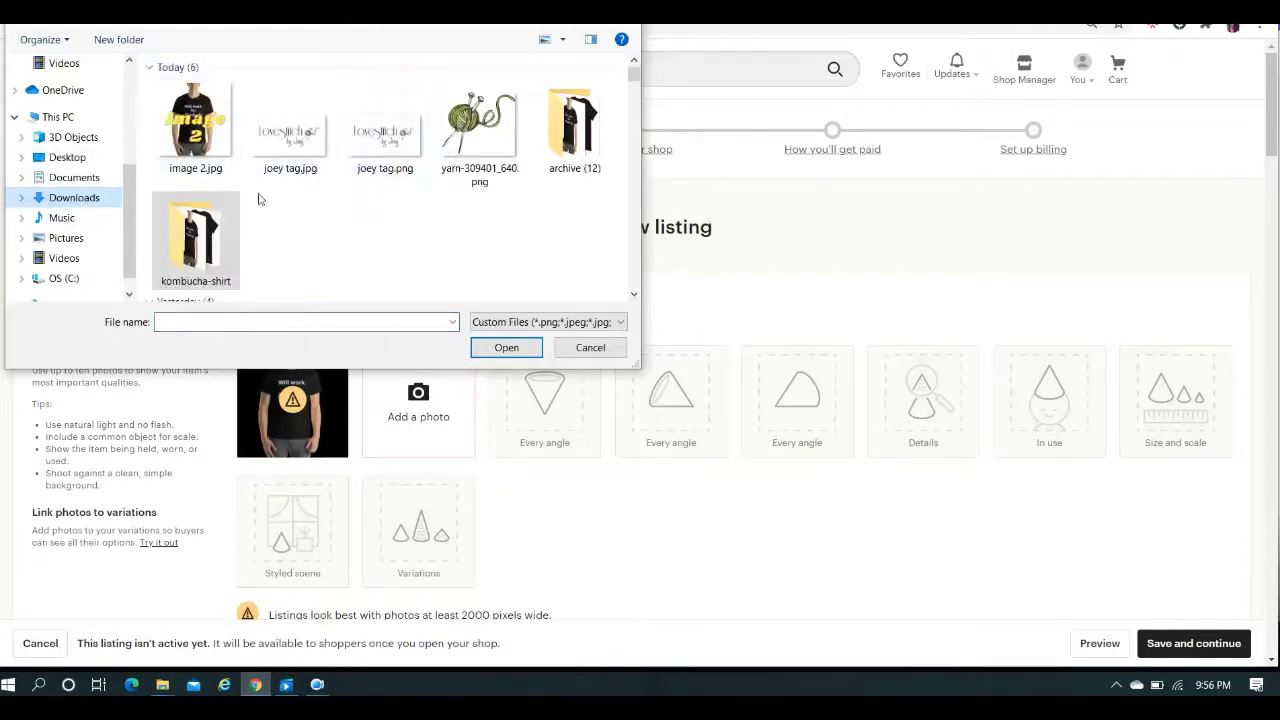
double_click(553, 140)
left_click(301, 125)
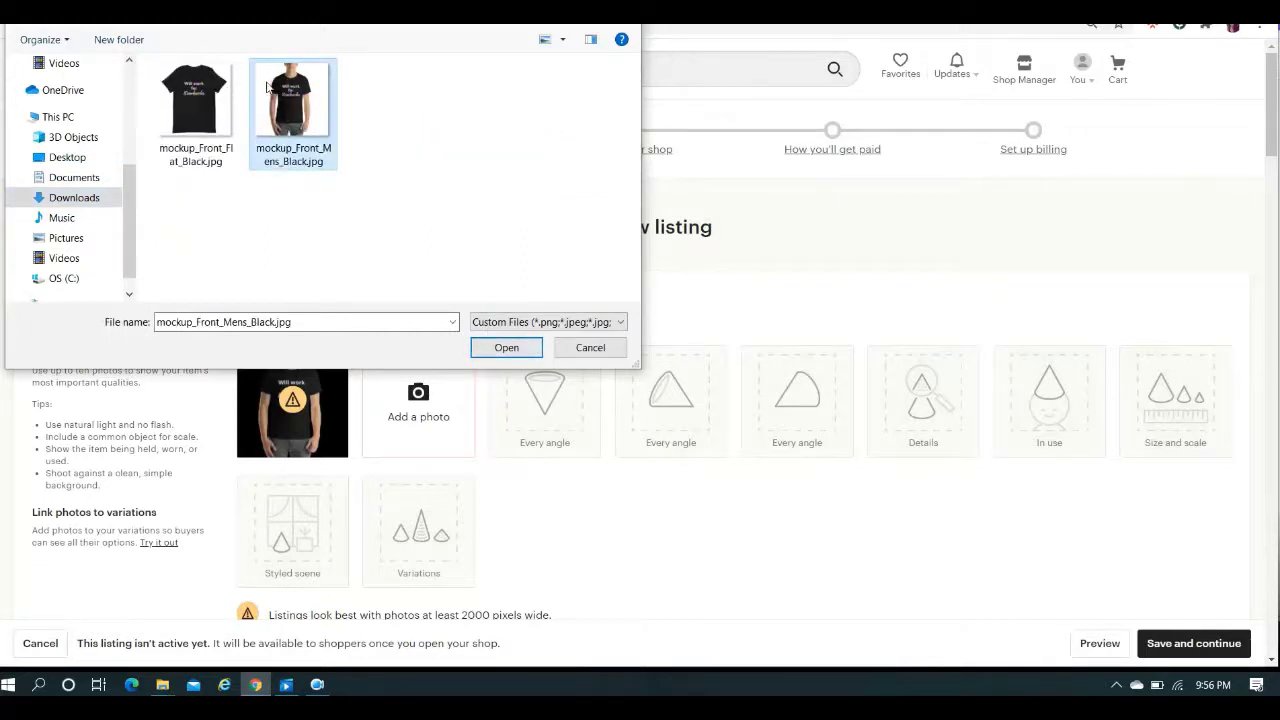
left_click(508, 348)
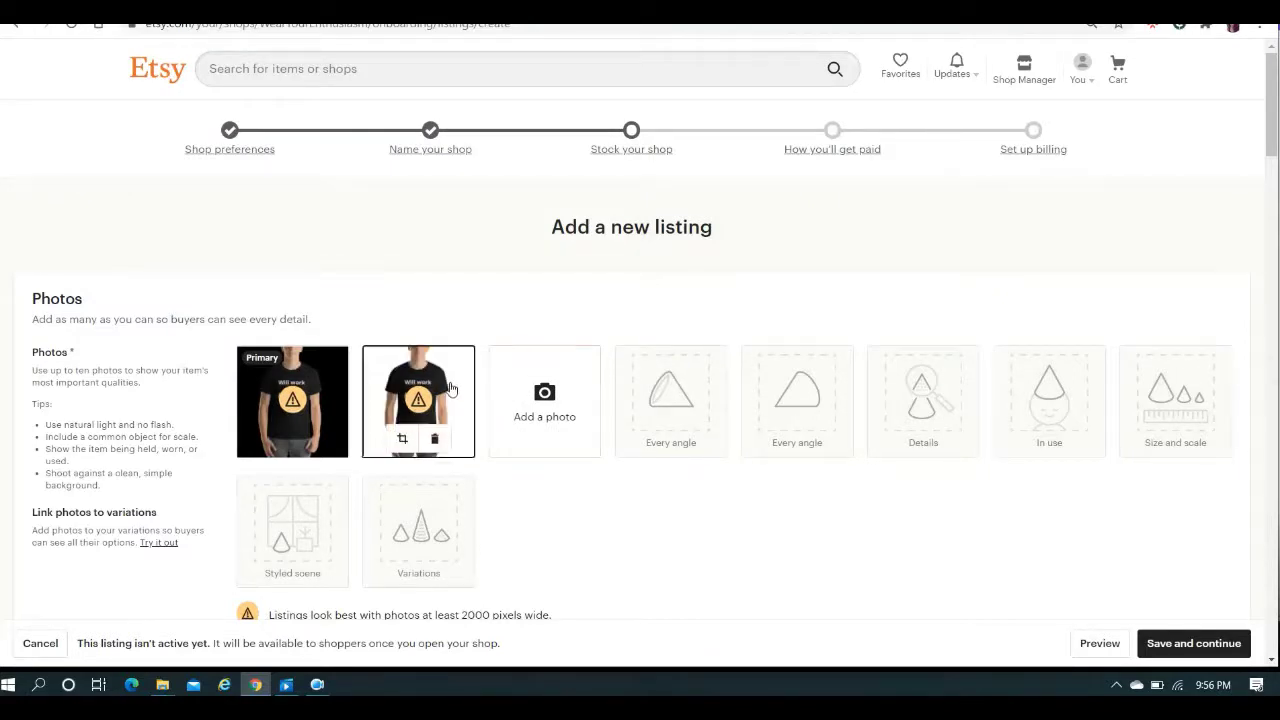
Preview the newly uploaded mockup photo enlarged, then go back to the Printful tab
left_click(450, 388)
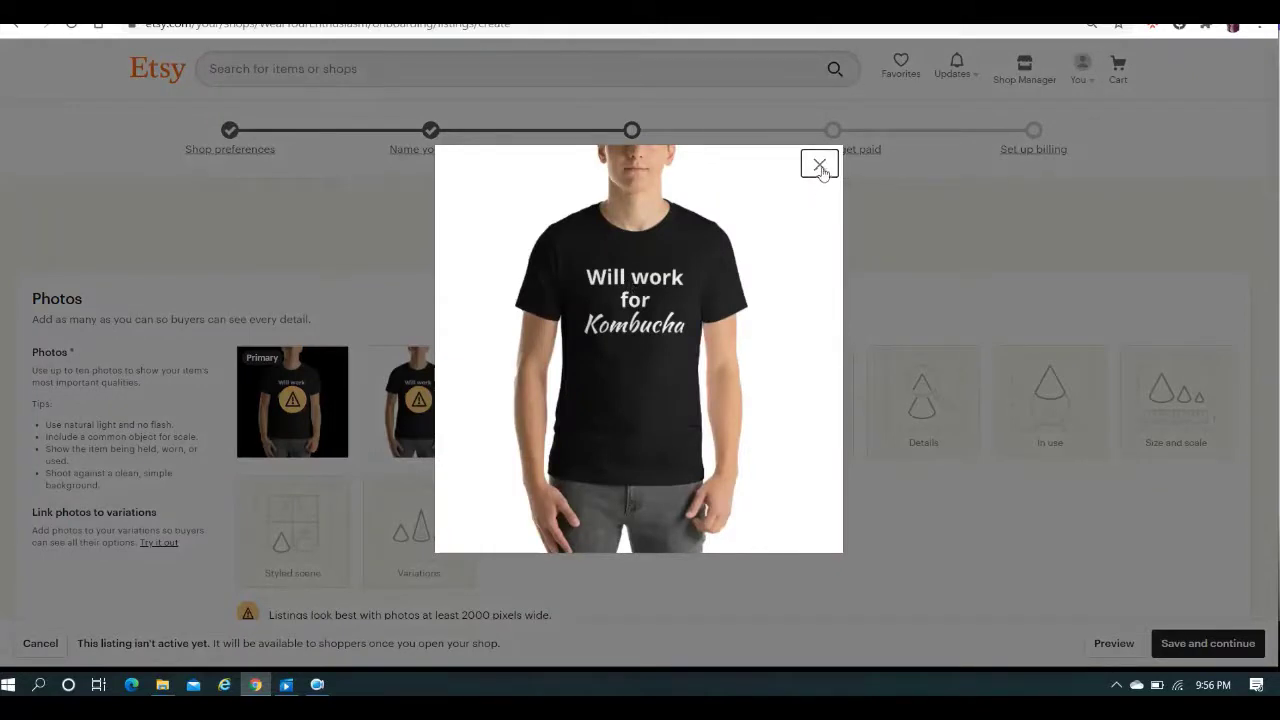
left_click(820, 166)
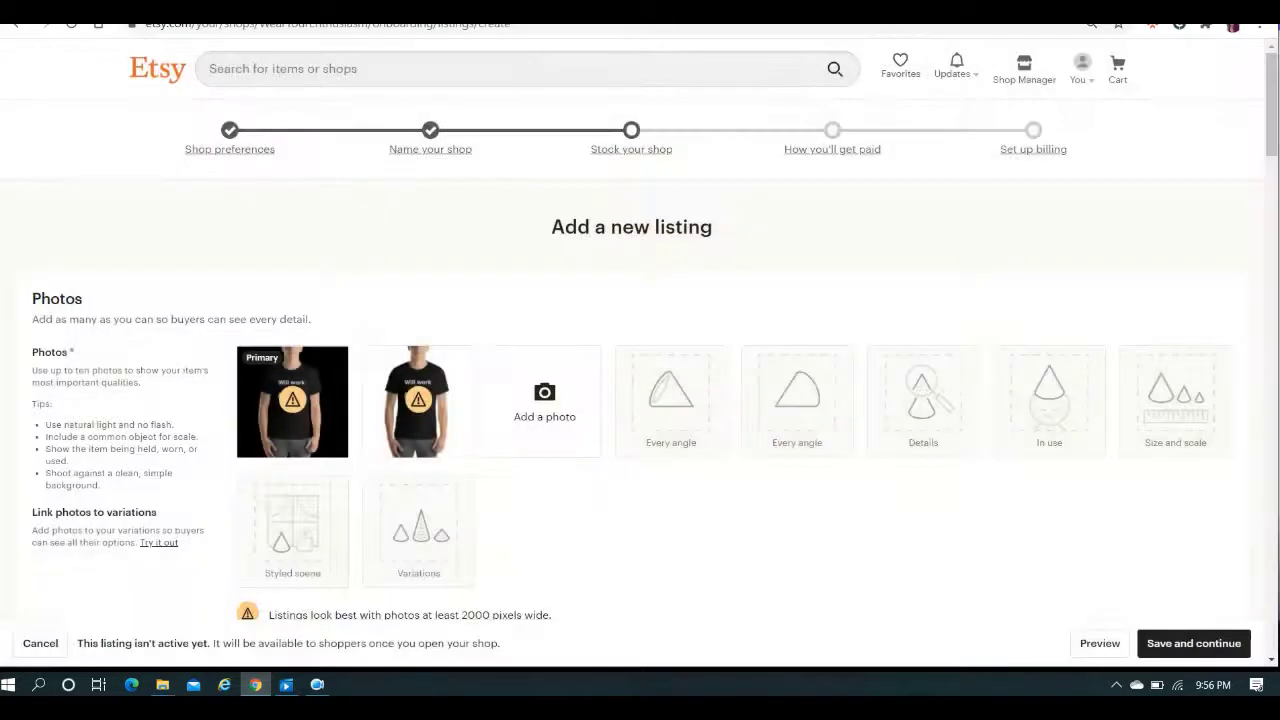
key("ctrl+Tab")
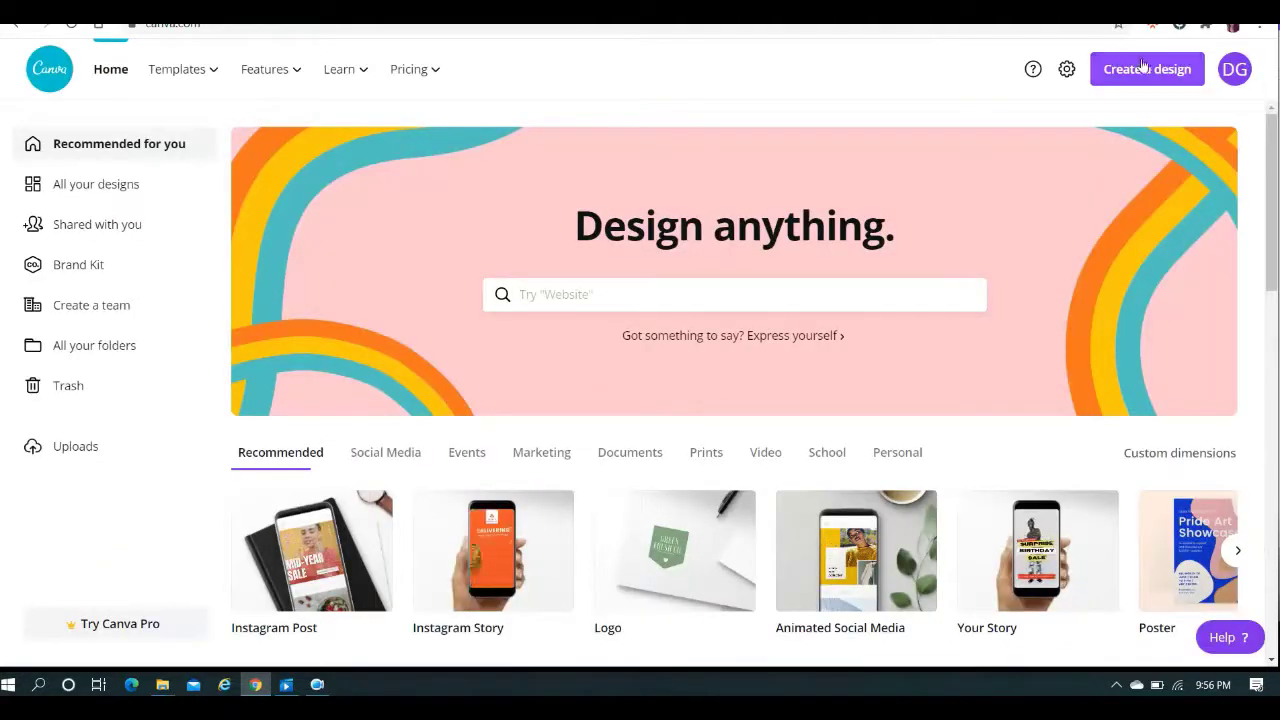
Start a custom-size Canva design with width 2000 px and height 1500 px
left_click(1145, 72)
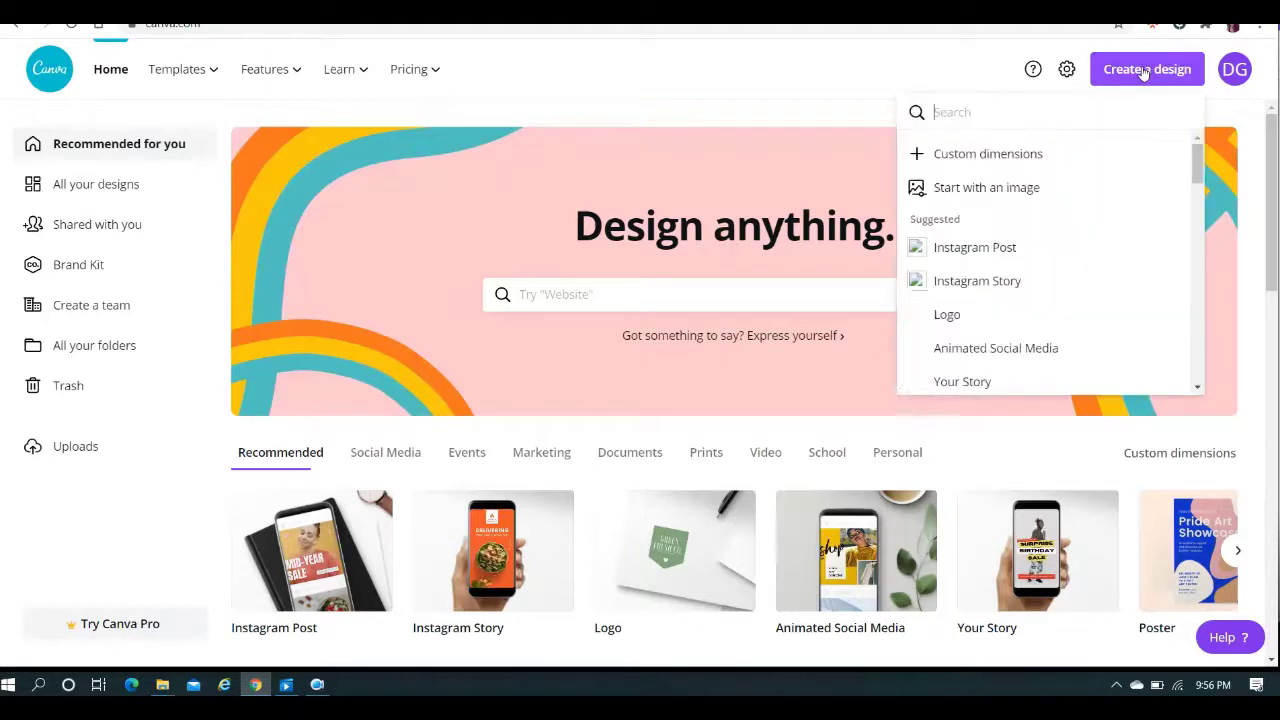
left_click(1013, 162)
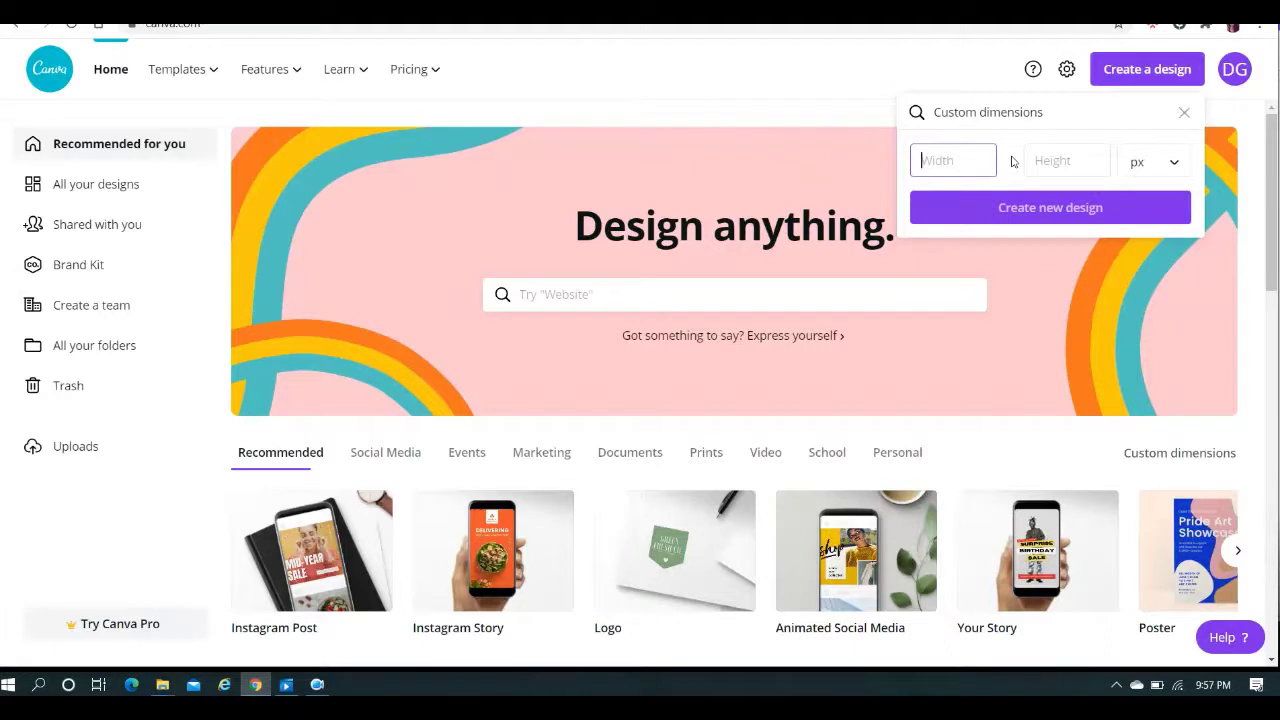
type("2000")
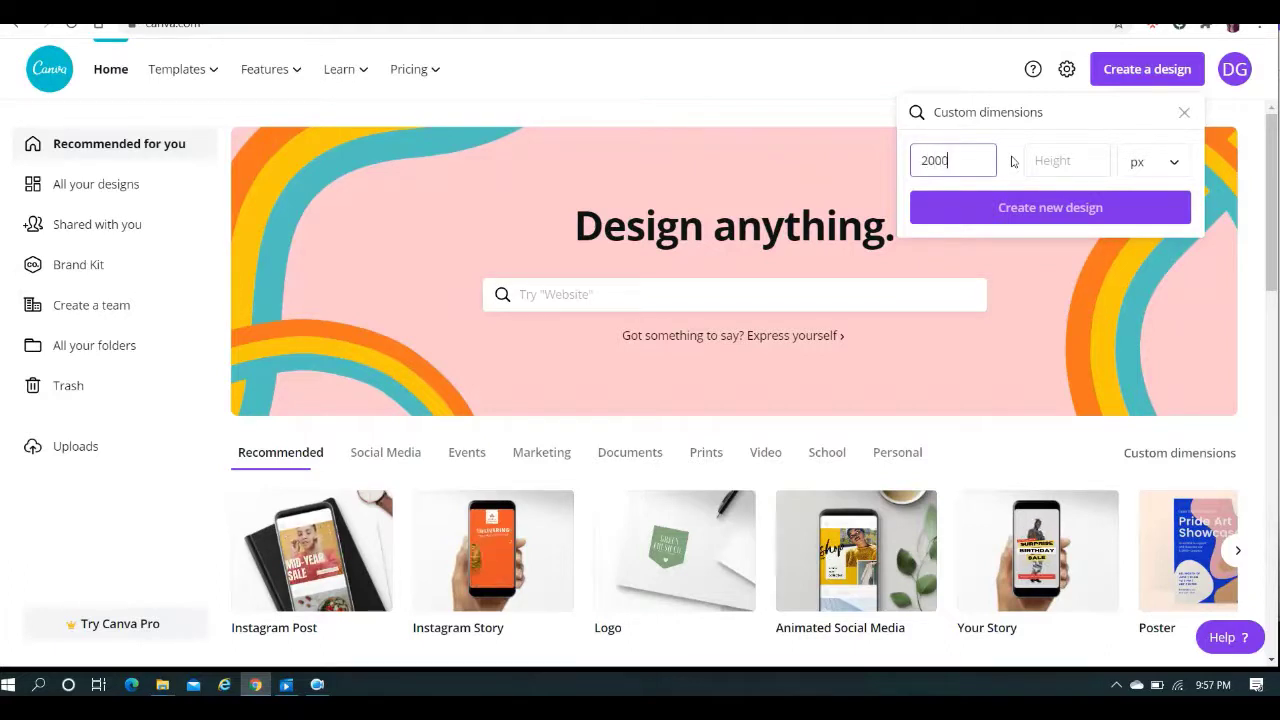
key("Tab")
type("1500")
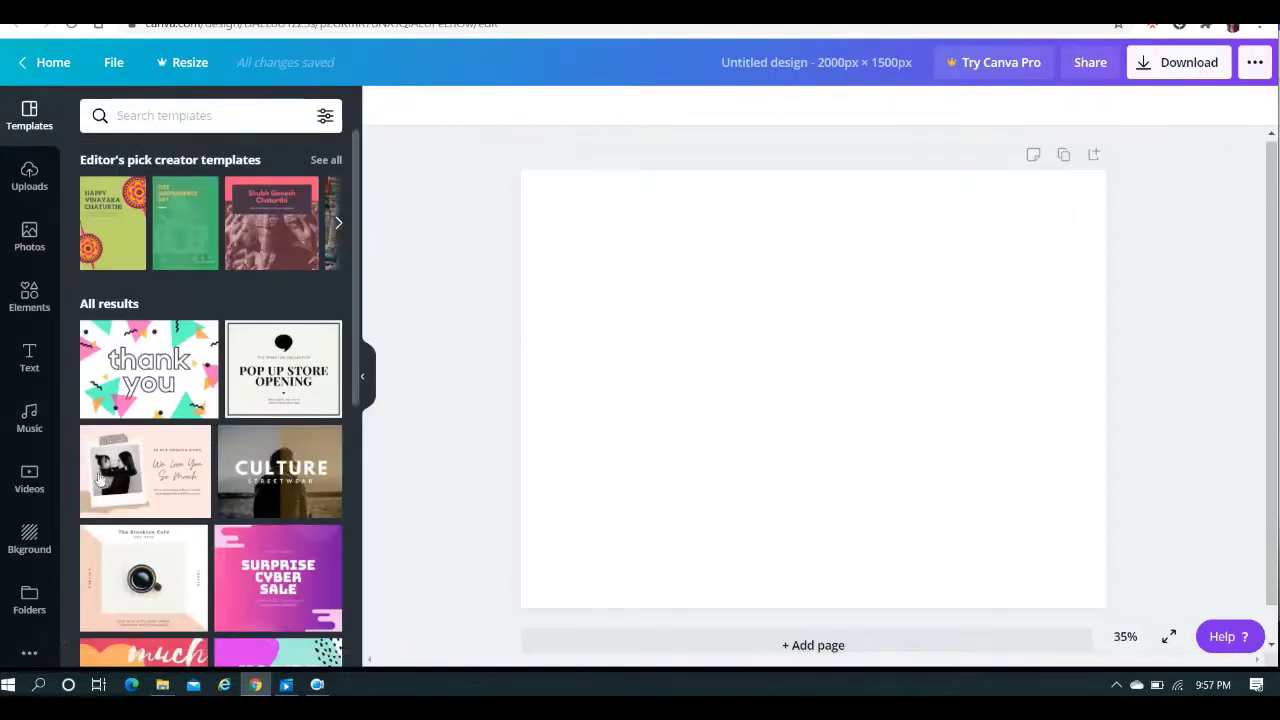
Search Pixabay for 'wood' and add the dark wood image to the design
left_click(30, 654)
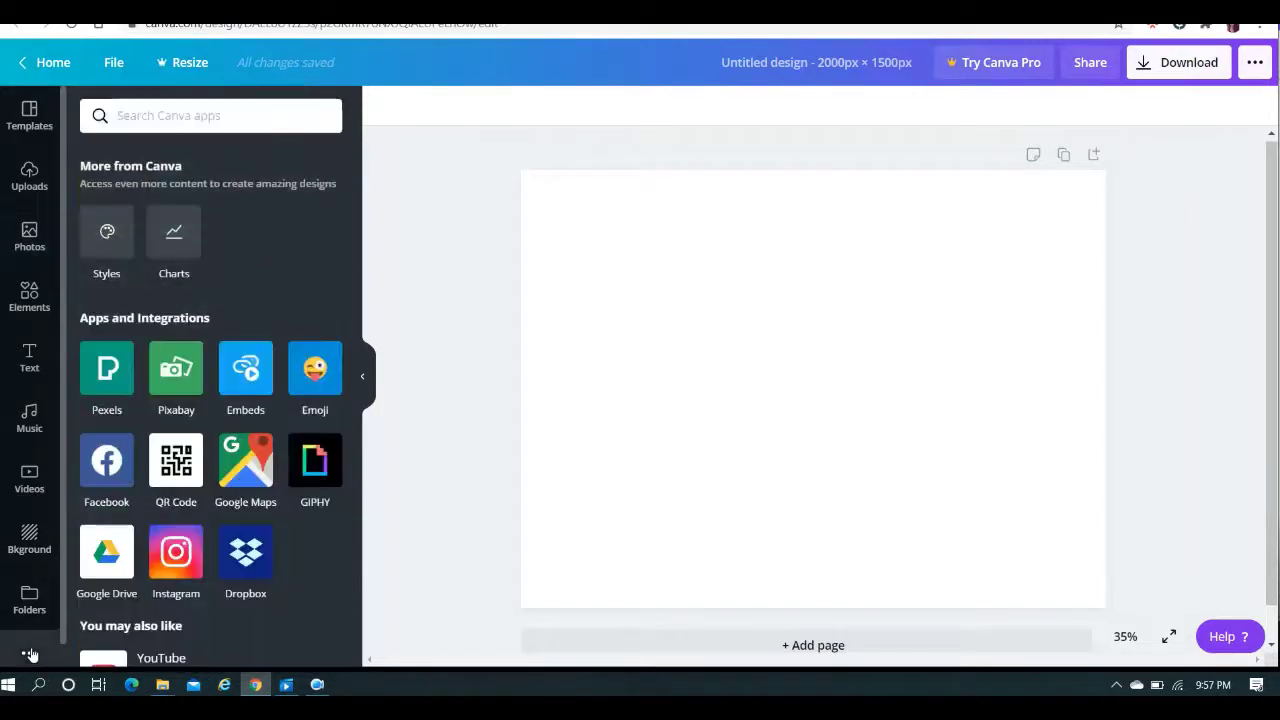
left_click(180, 396)
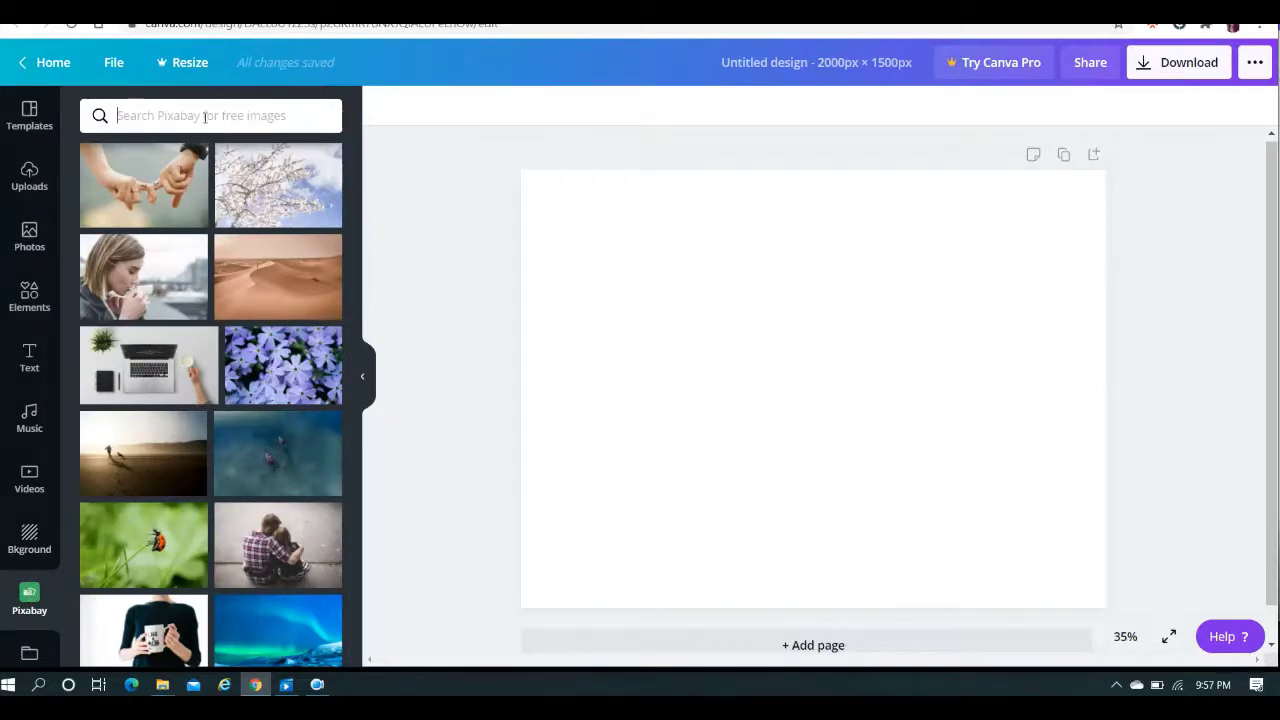
type("wood")
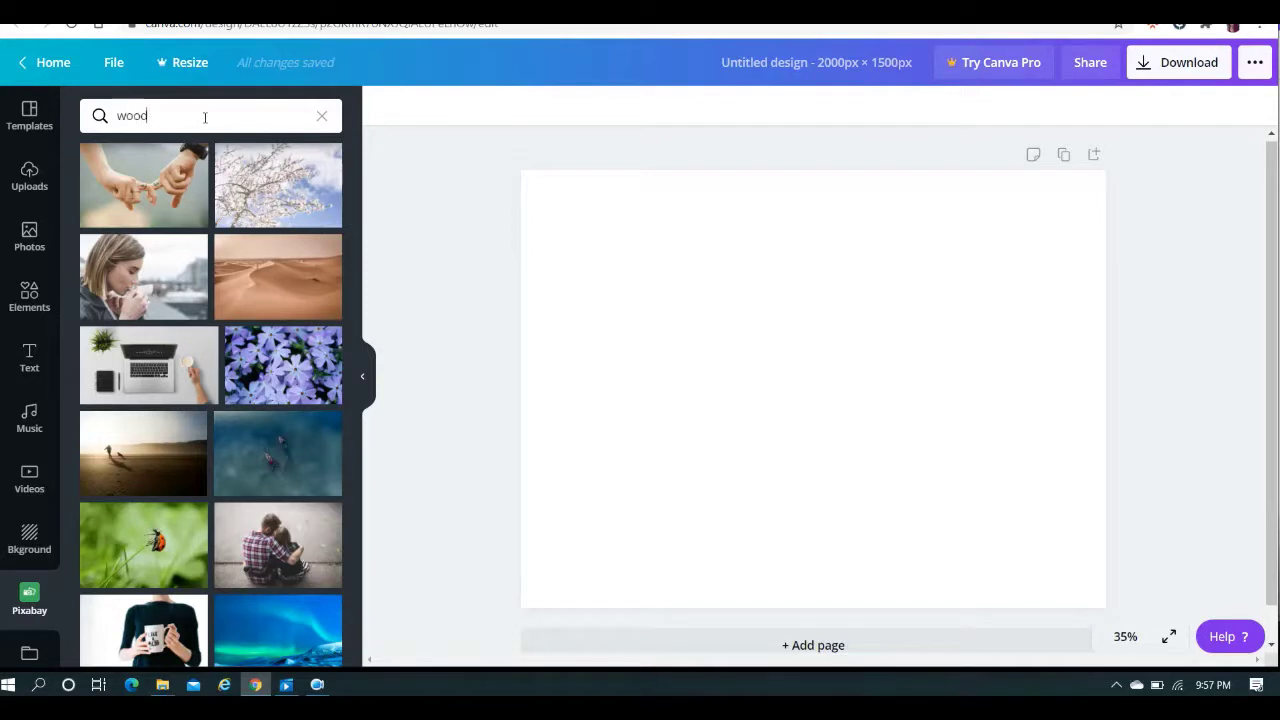
key("Return")
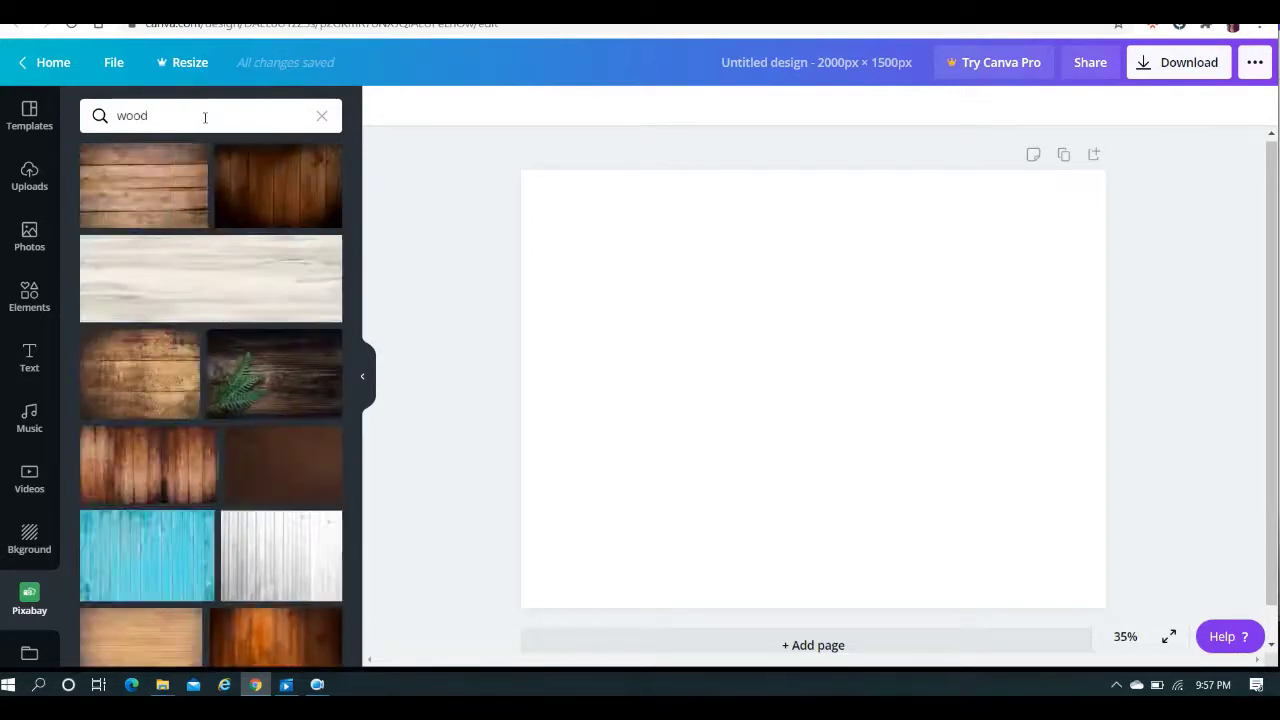
left_click(260, 180)
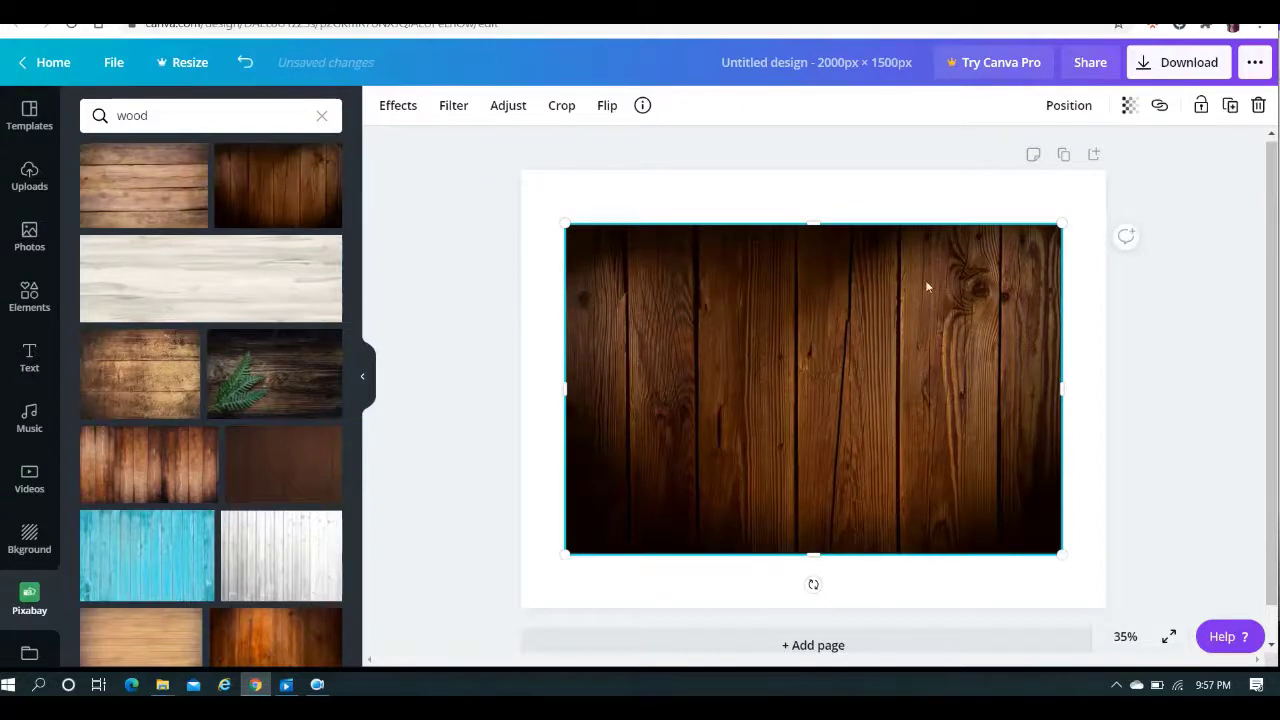
Replace the old wood image with the blue wood planks photo stretched across the page
left_click(1258, 105)
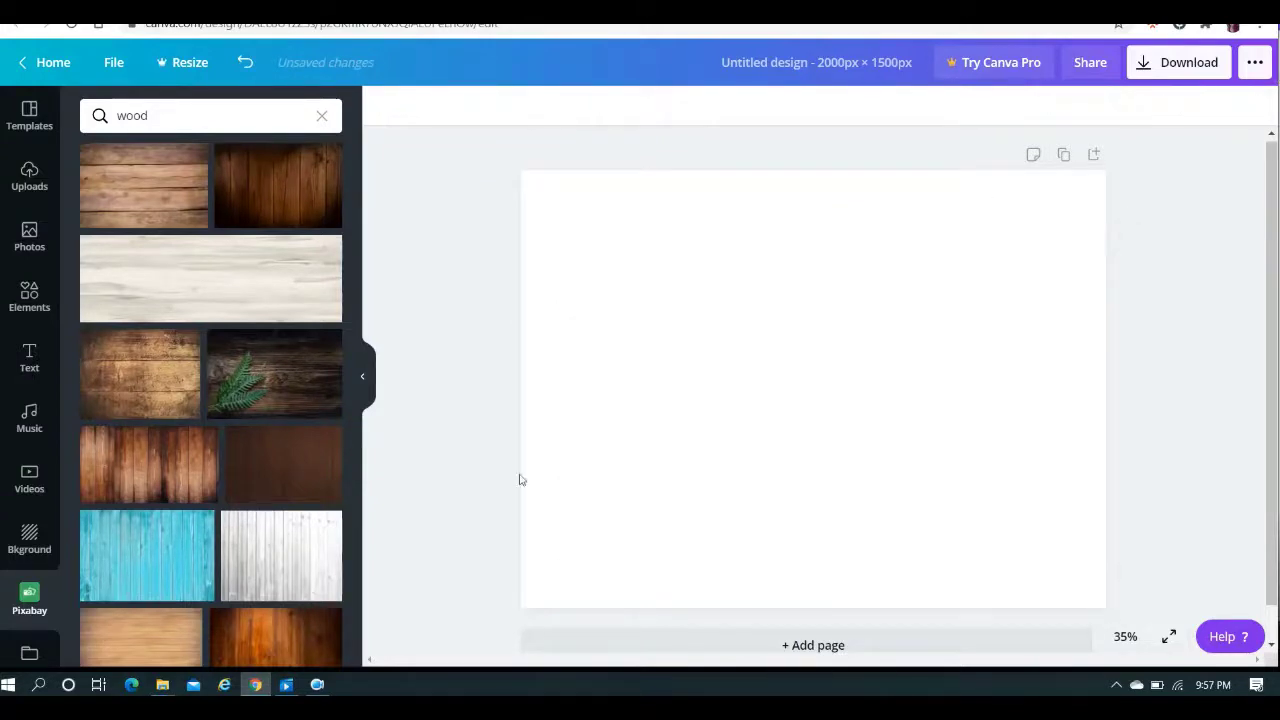
left_click(135, 580)
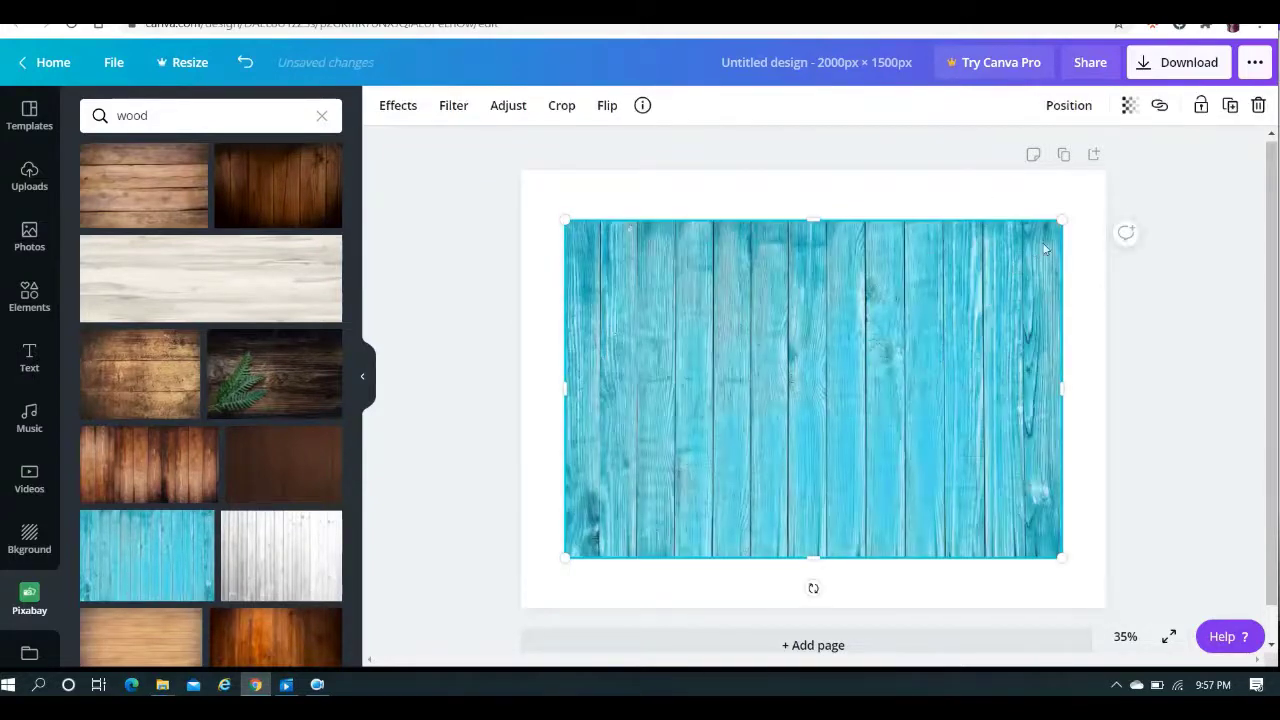
left_click_drag(1062, 218, 1135, 170)
left_click_drag(564, 557, 505, 631)
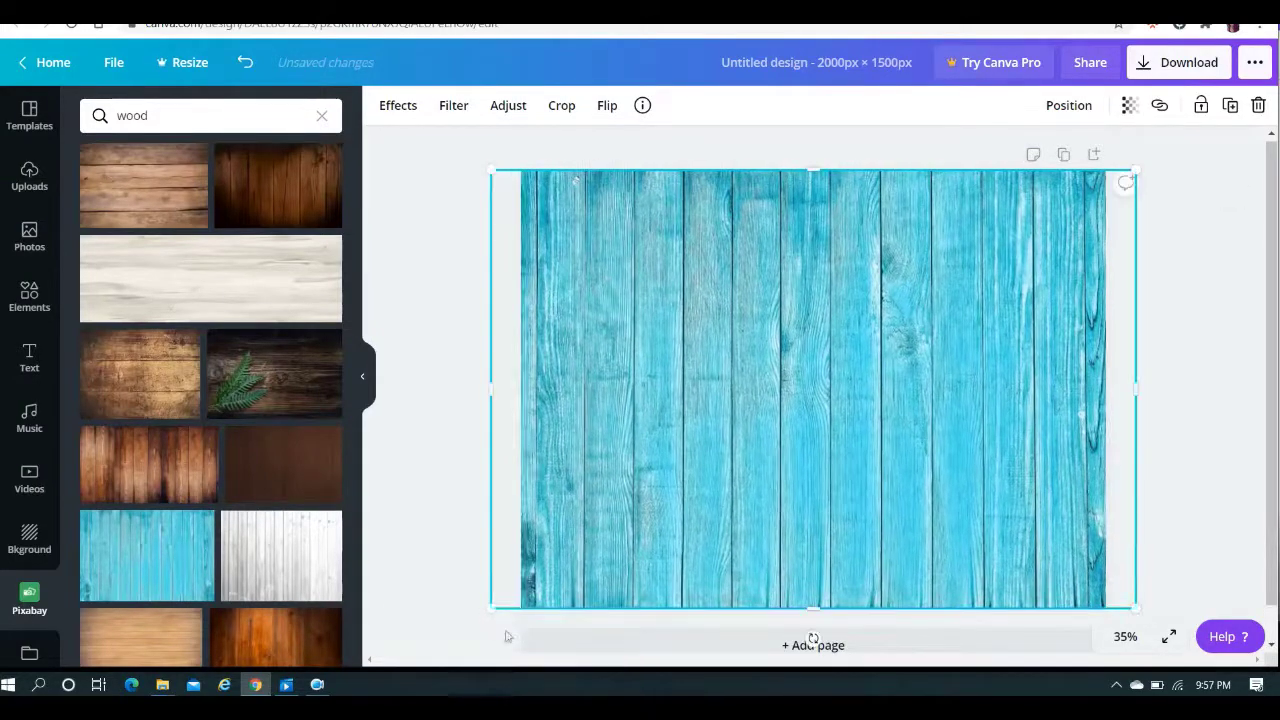
Add the flat black Kombucha T-shirt from Uploads, enlarge it, and centre it on the wood
left_click(30, 178)
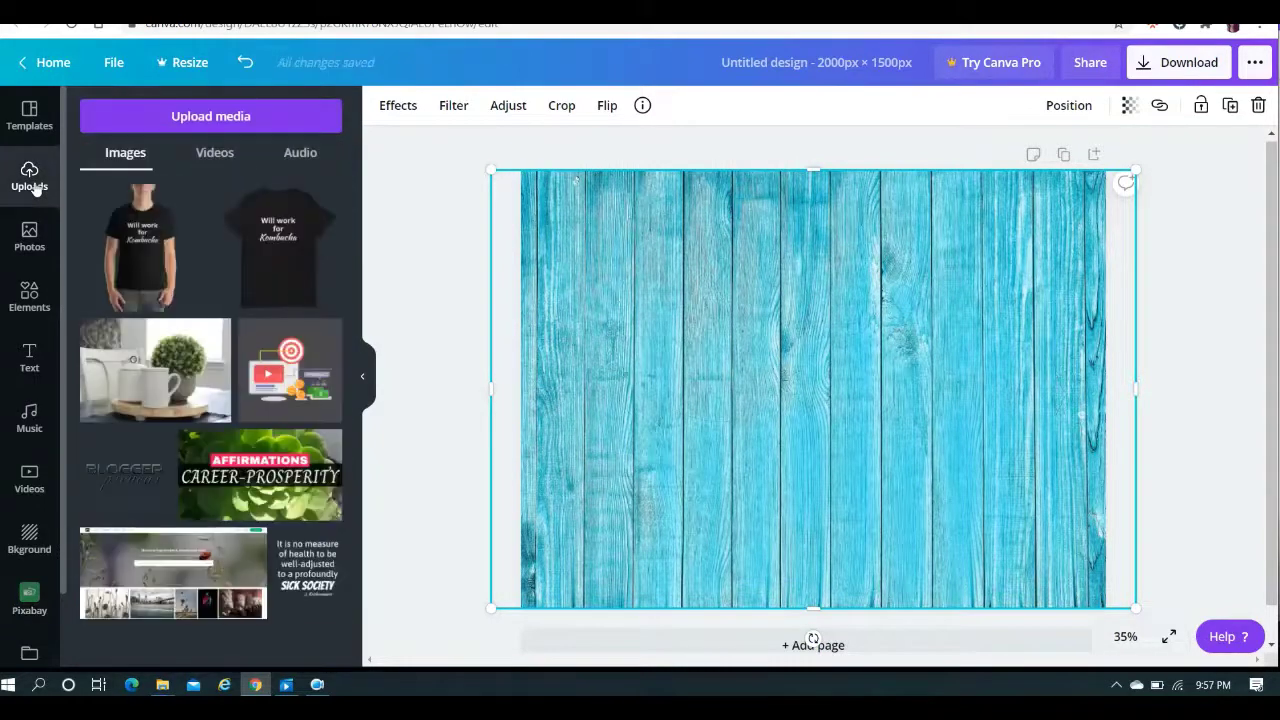
left_click(276, 243)
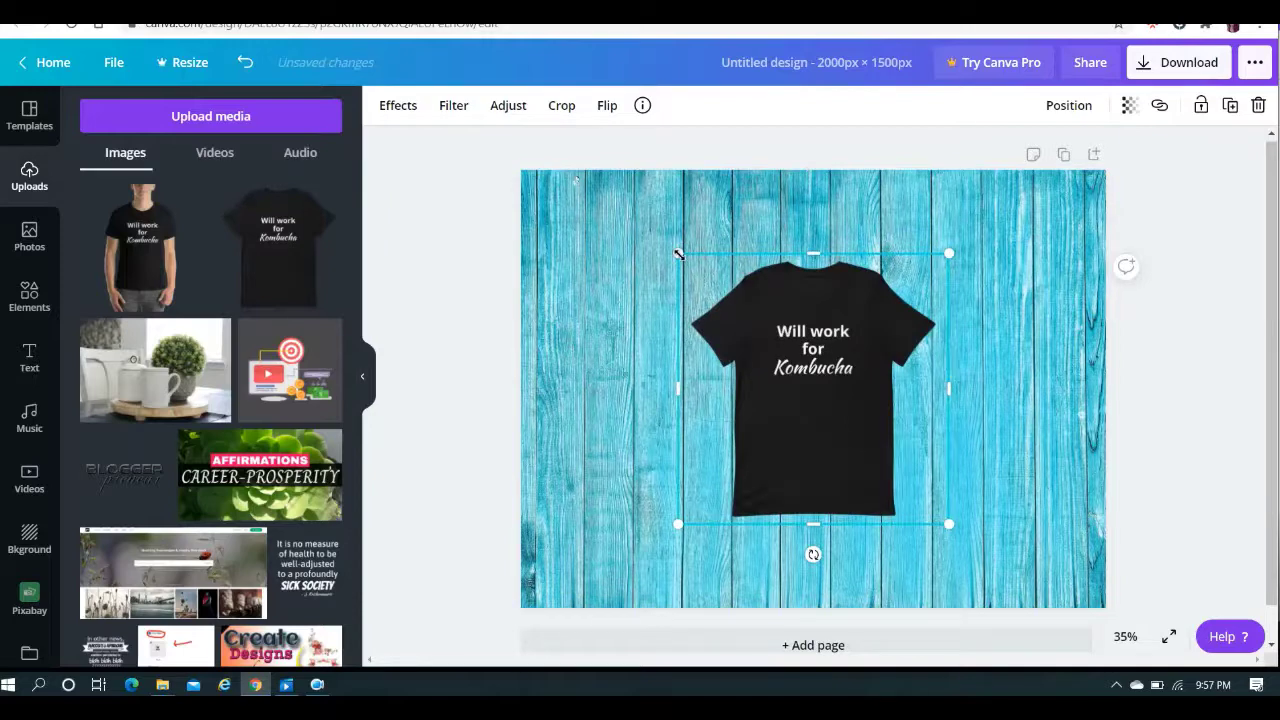
left_click_drag(677, 254, 598, 175)
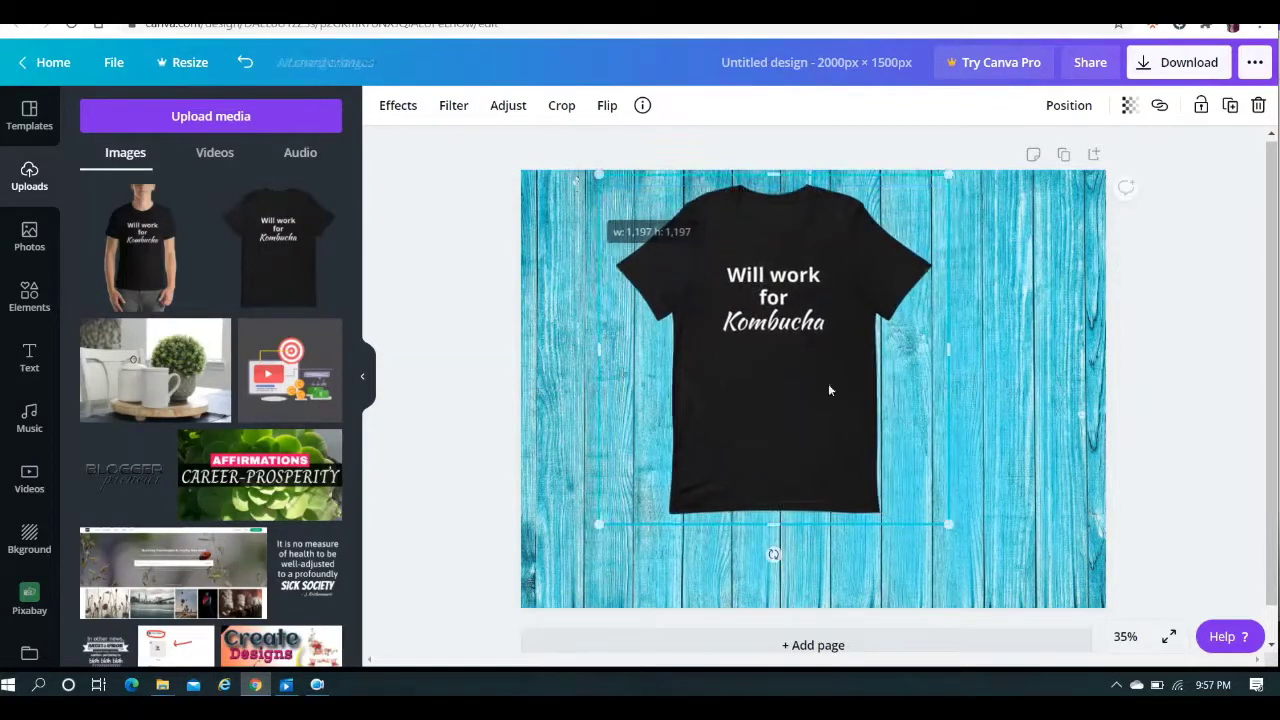
left_click_drag(950, 524, 1048, 592)
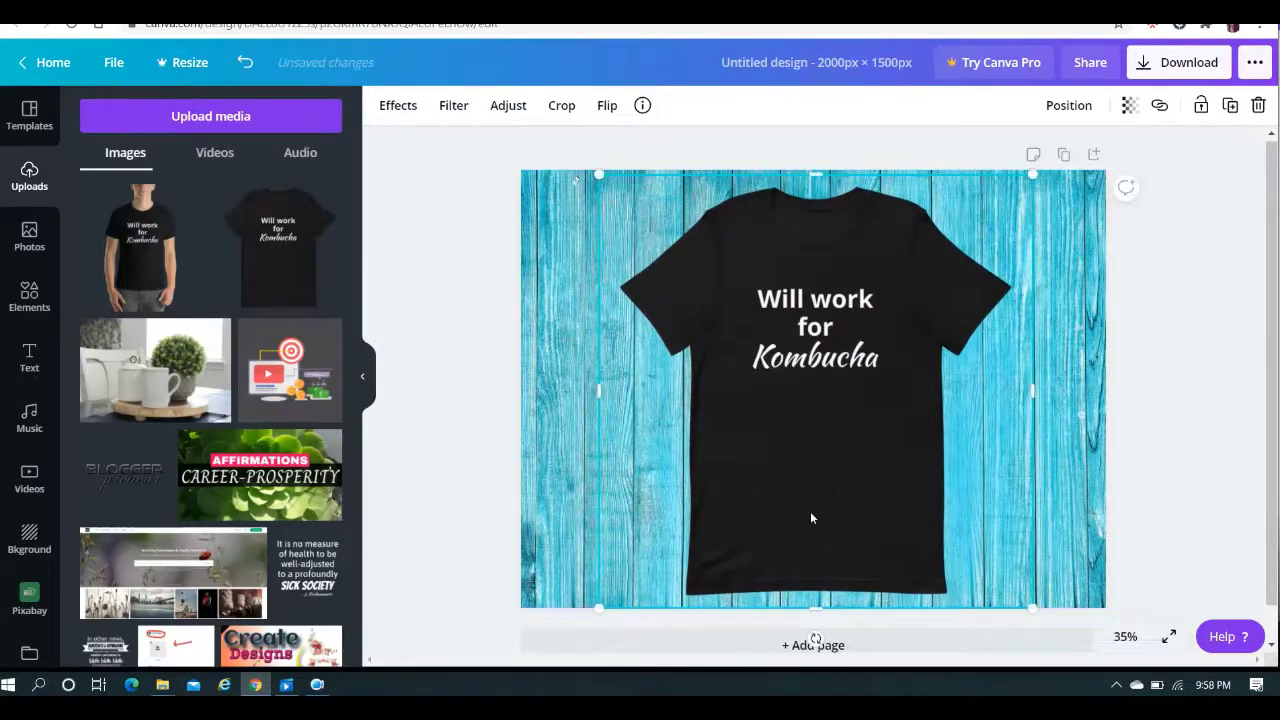
left_click_drag(811, 517, 738, 509)
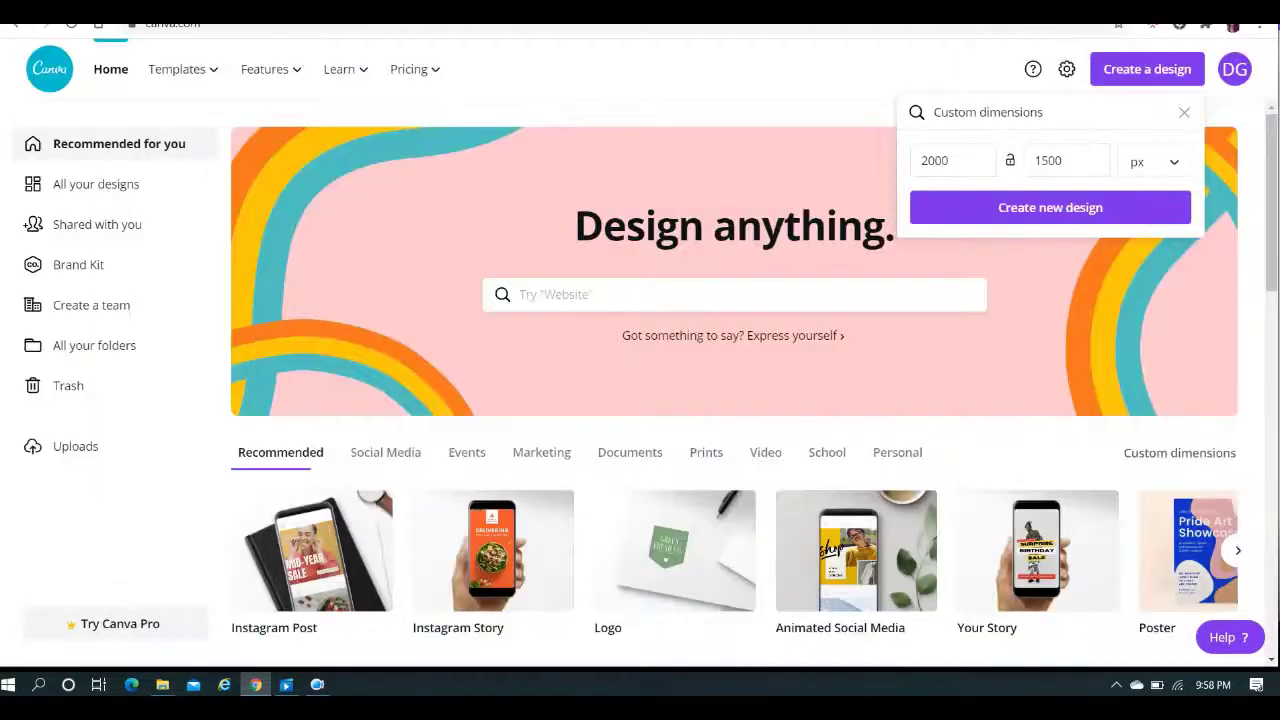
Change the custom height from 1500 to 2000 px for a square design
left_click(1060, 161)
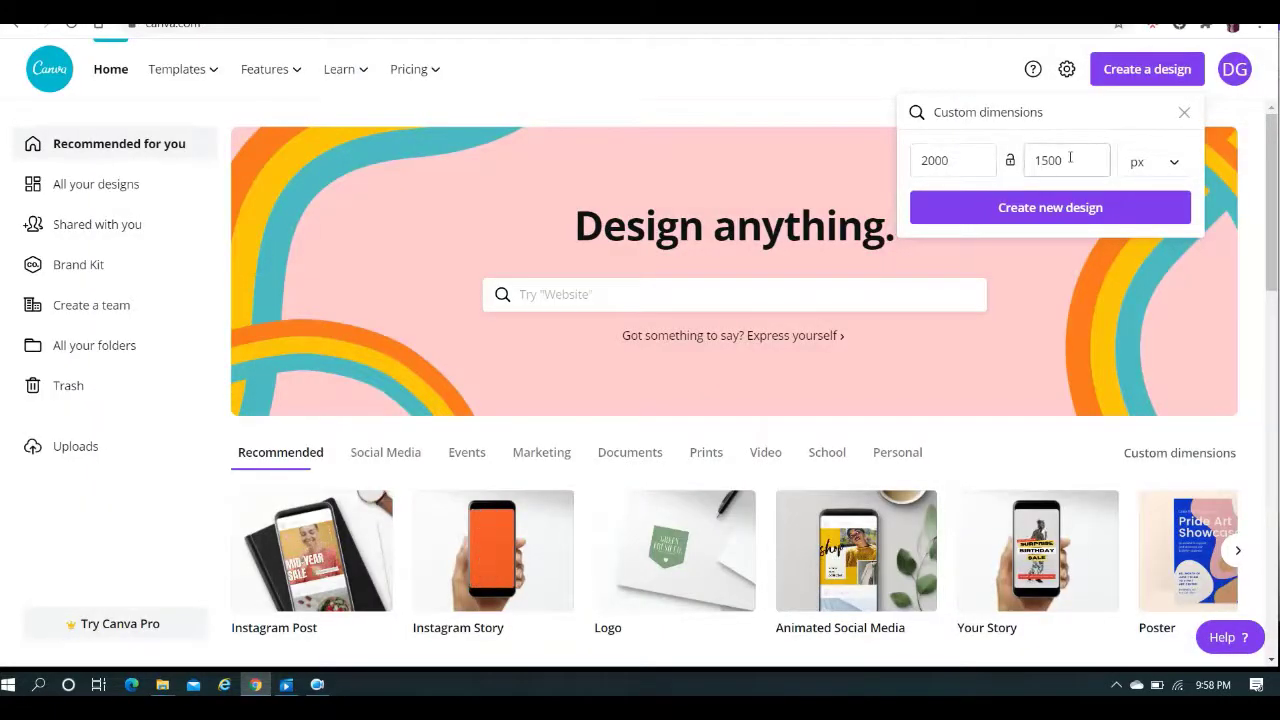
left_click_drag(1062, 161, 1033, 163)
type("2000")
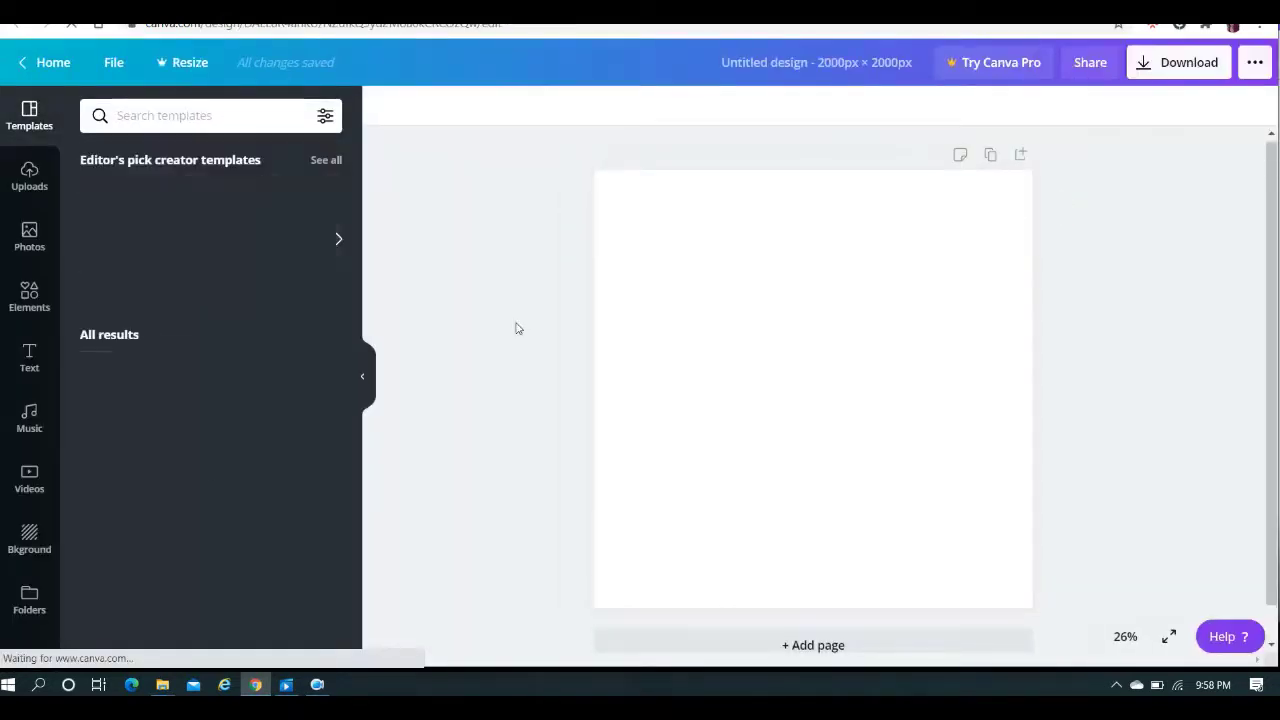
Add the man-in-Kombucha-shirt photo from Uploads and stretch it to fill the 2000×2000 page
left_click(34, 184)
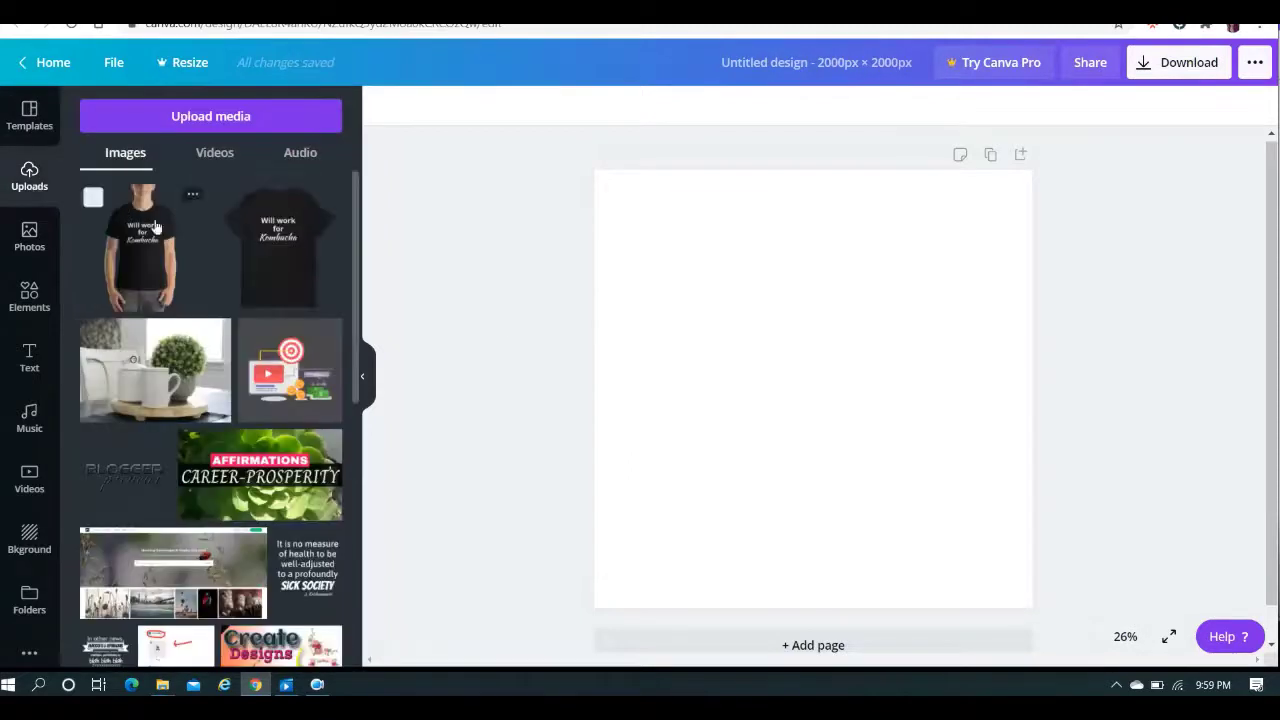
left_click(190, 254)
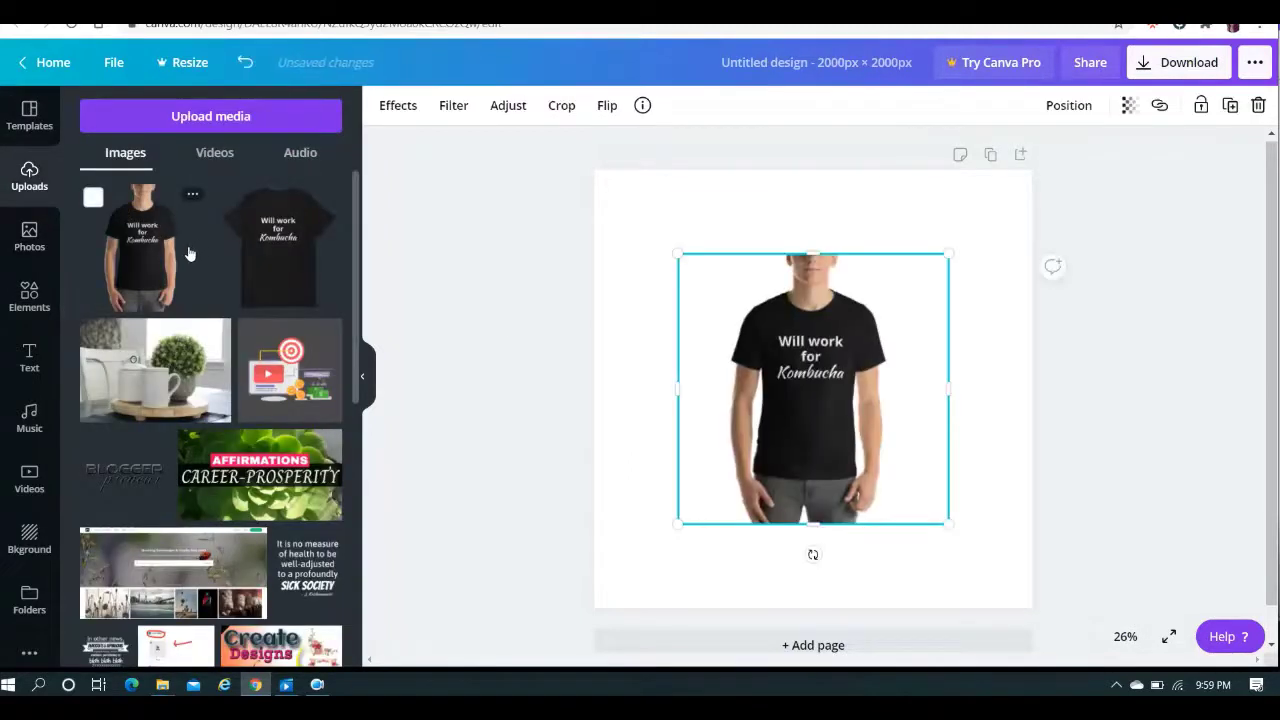
left_click_drag(950, 255, 1057, 197)
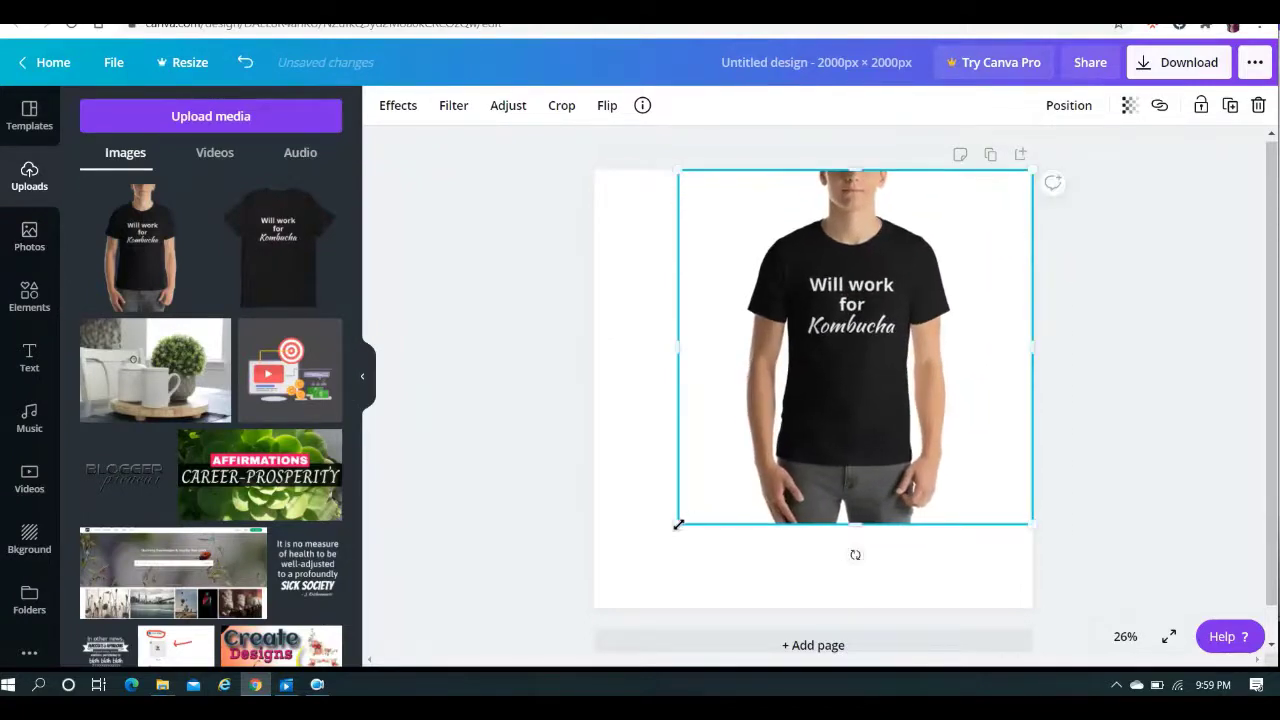
left_click_drag(677, 524, 598, 615)
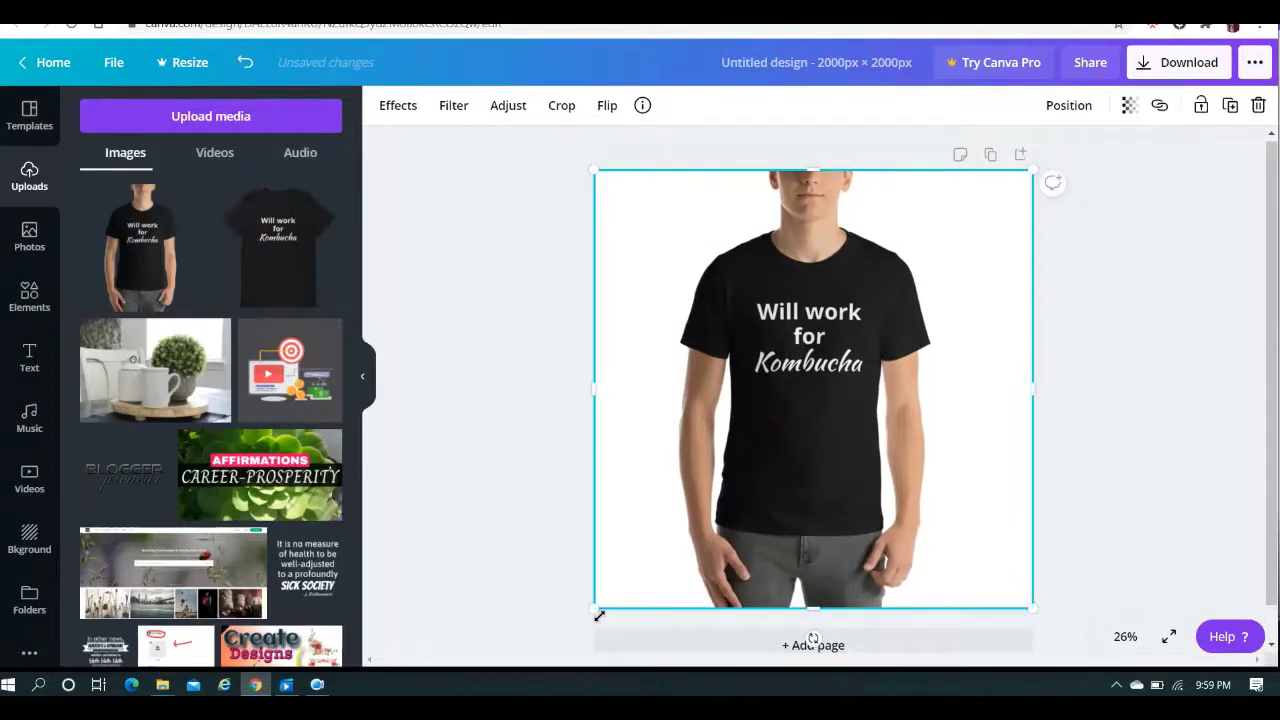
left_click(1176, 359)
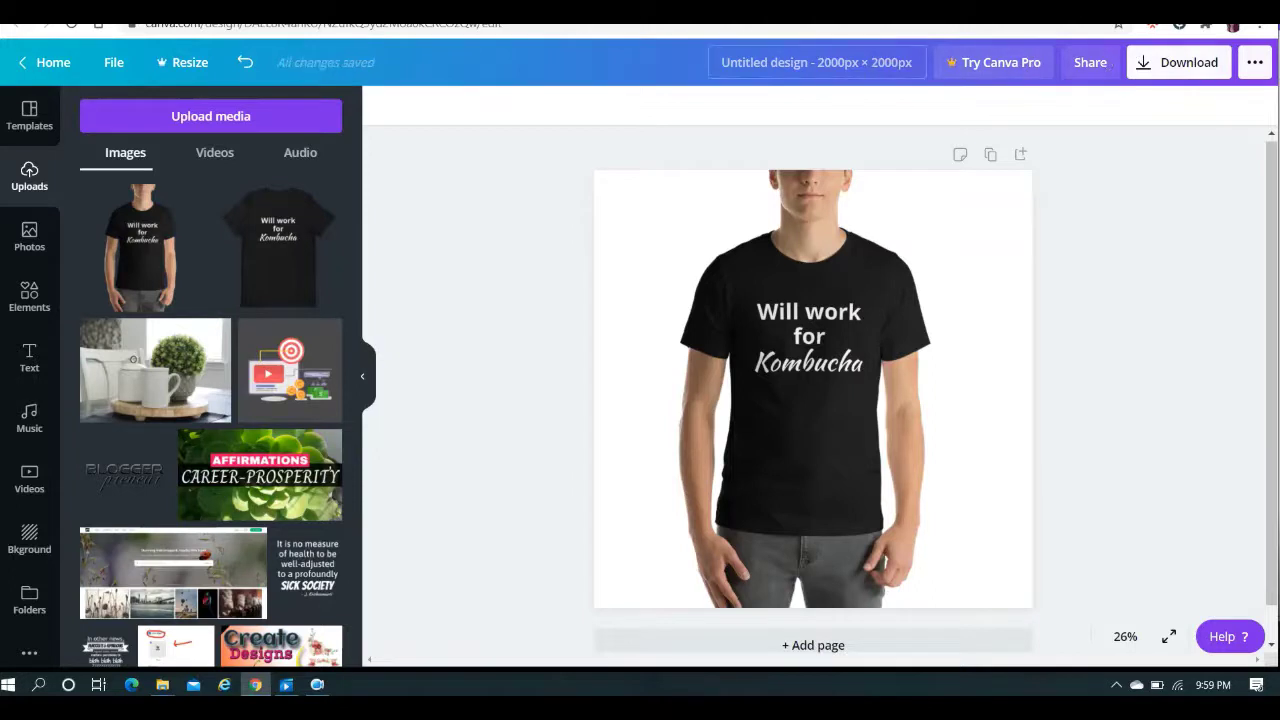
Rename the design to 't shirt guy kombucha', correcting the typo
left_click(871, 63)
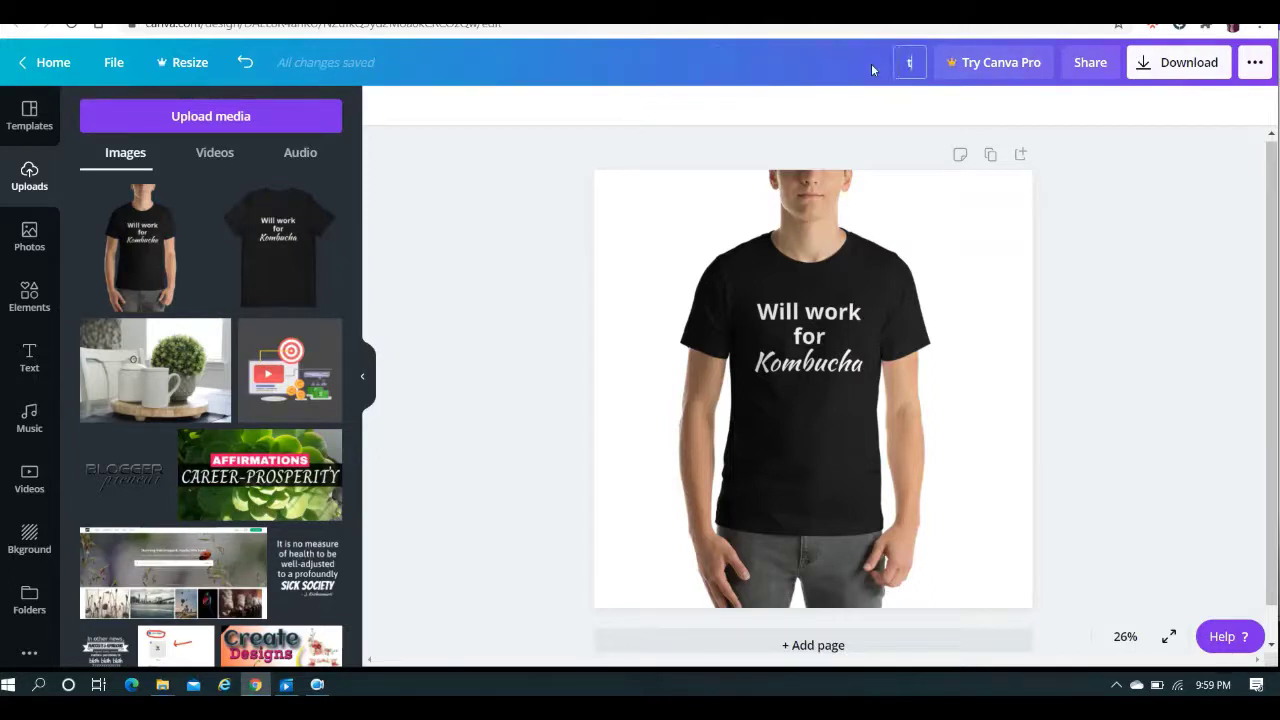
type("t")
type(" hisrt guy kombucha")
key("BackSpace")
key("BackSpace")
type("hi")
left_click(1127, 233)
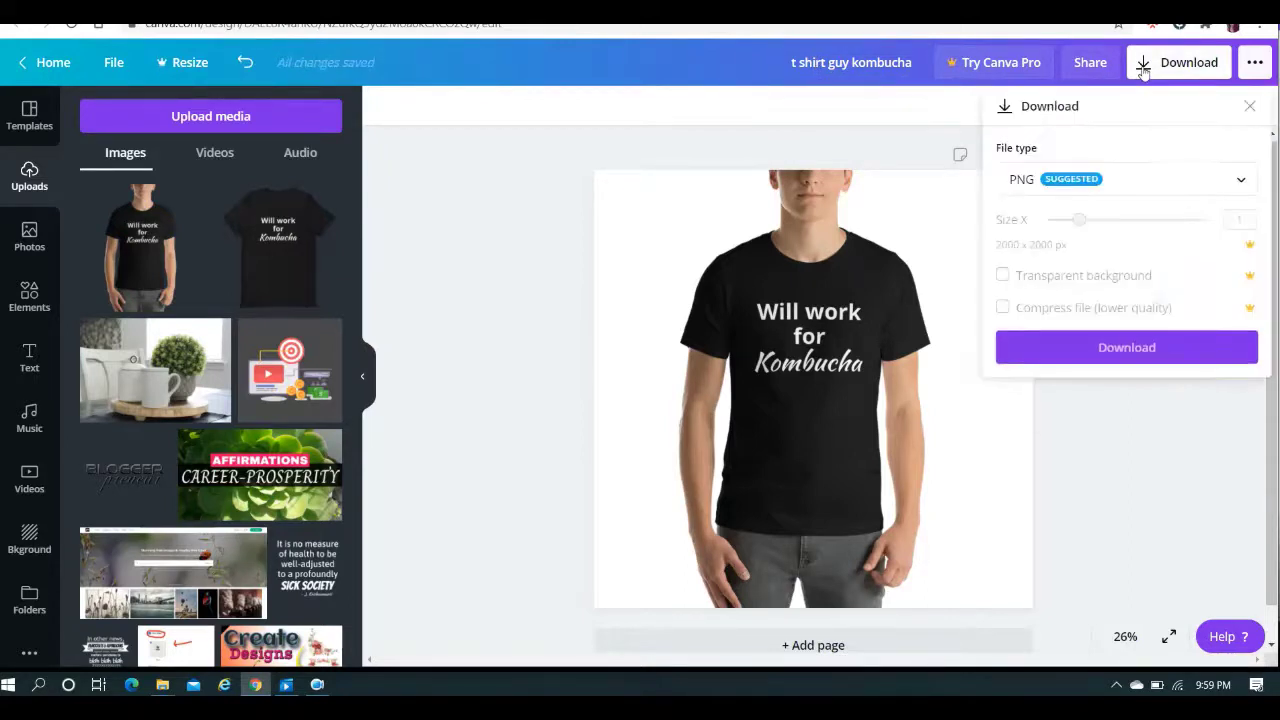
Download the design with JPG as the file type
left_click(1163, 186)
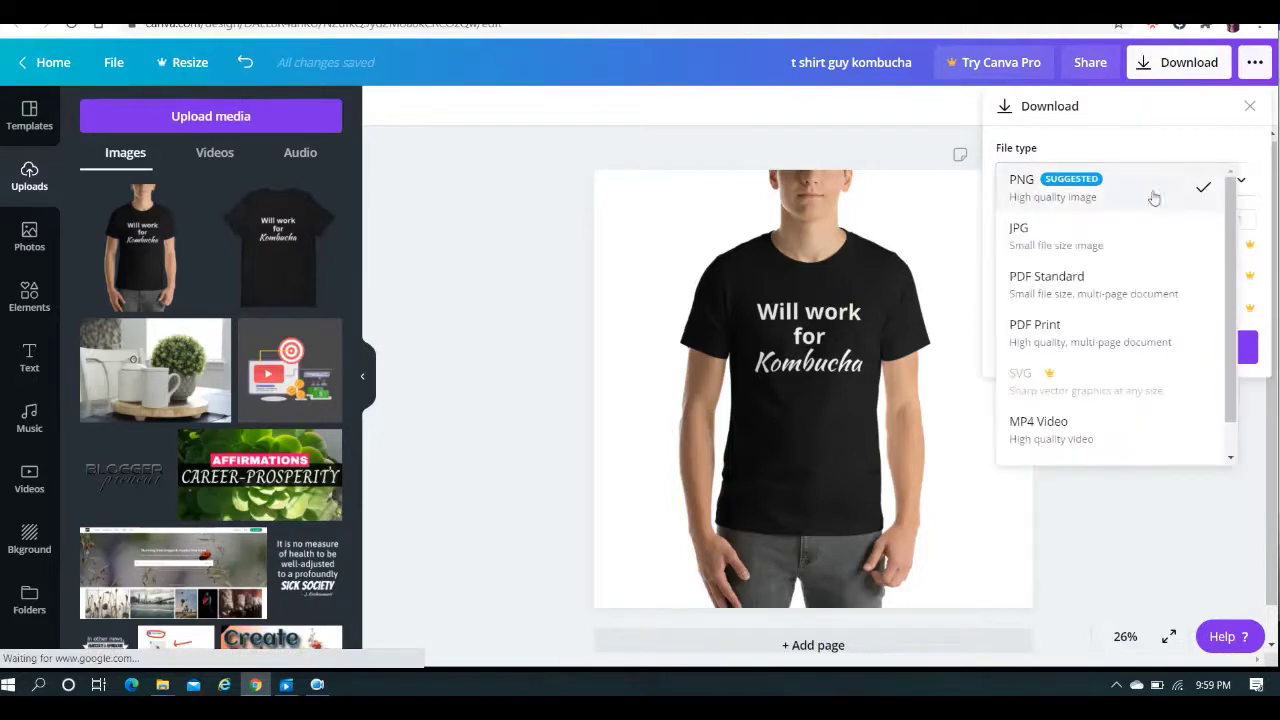
left_click(1082, 236)
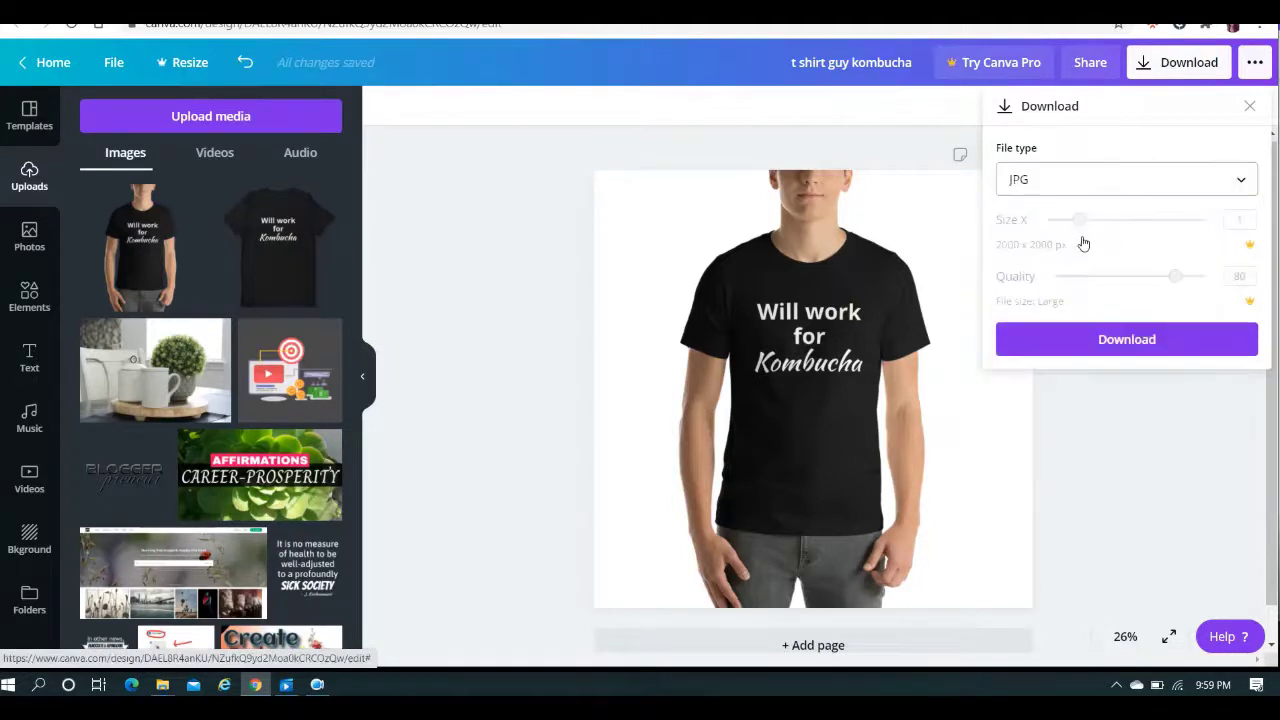
left_click(1151, 340)
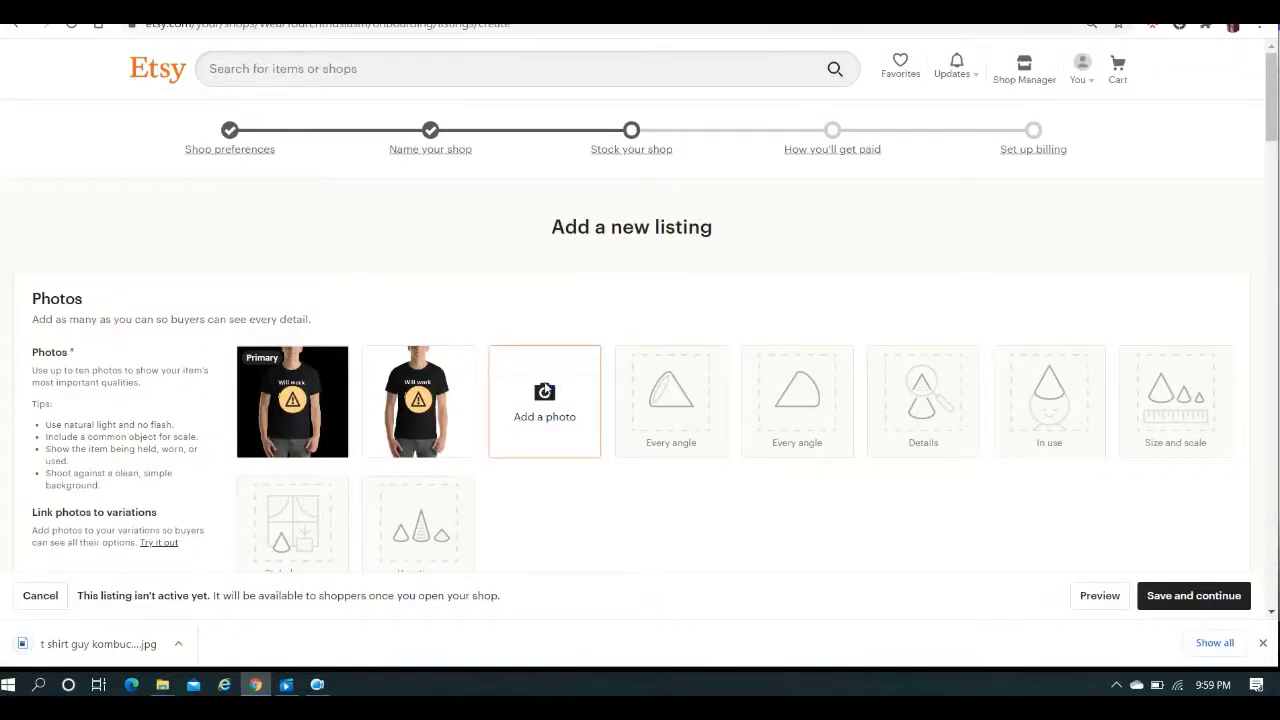
Upload t shirt guy kombucha.jpg from the Downloads folder as the listing's third photo
left_click(544, 400)
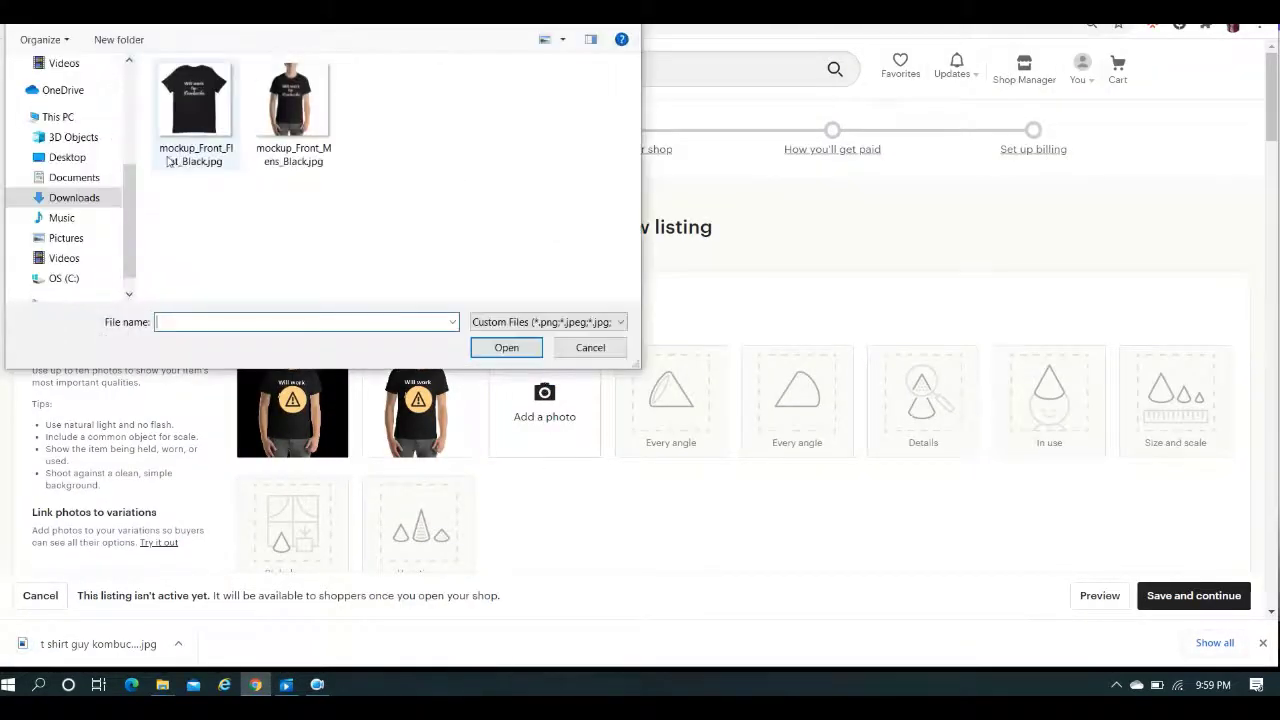
left_click(78, 160)
left_click(84, 198)
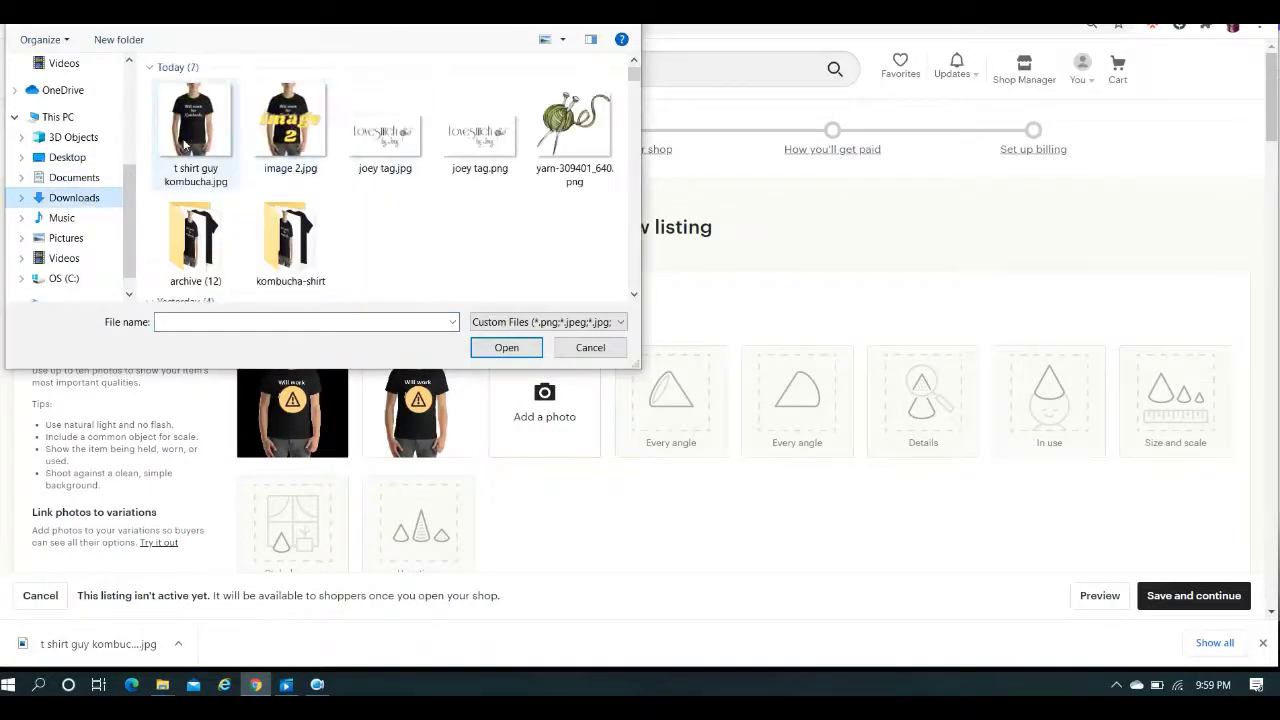
left_click(186, 146)
left_click(495, 347)
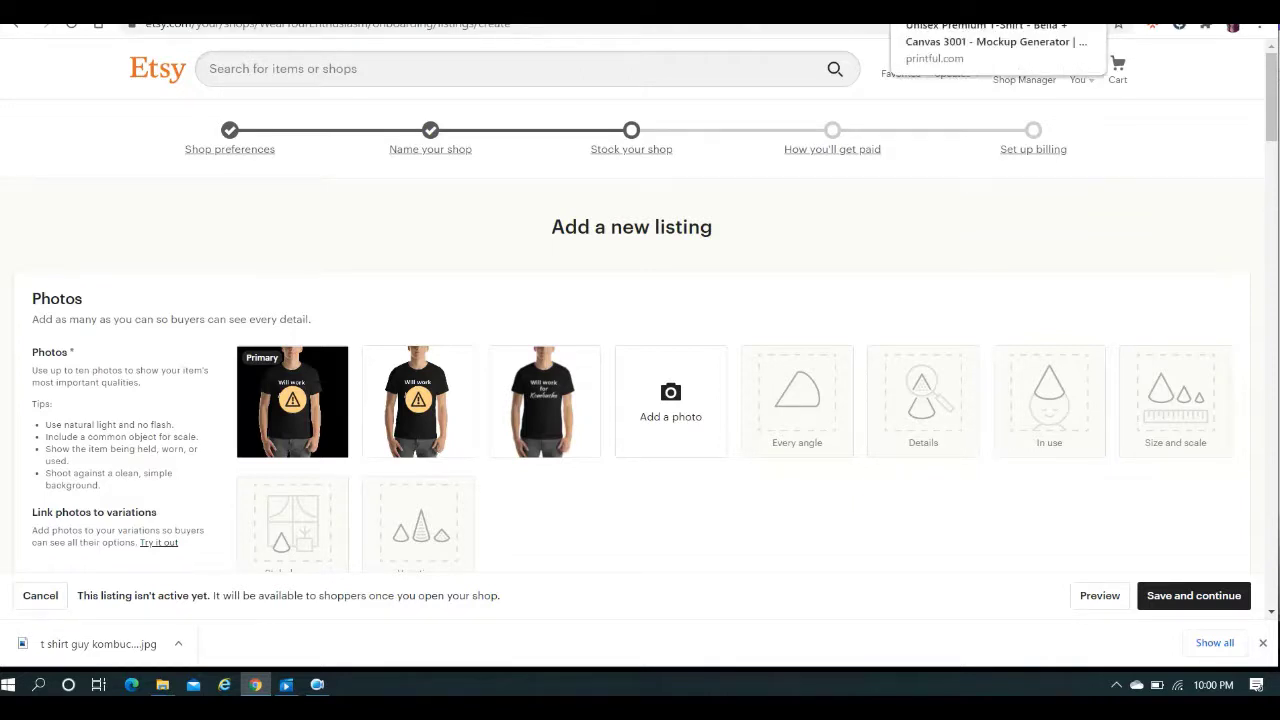
Switch to Canva and close the 'Try Canva Pro free for 30 days' offer
left_click(960, 12)
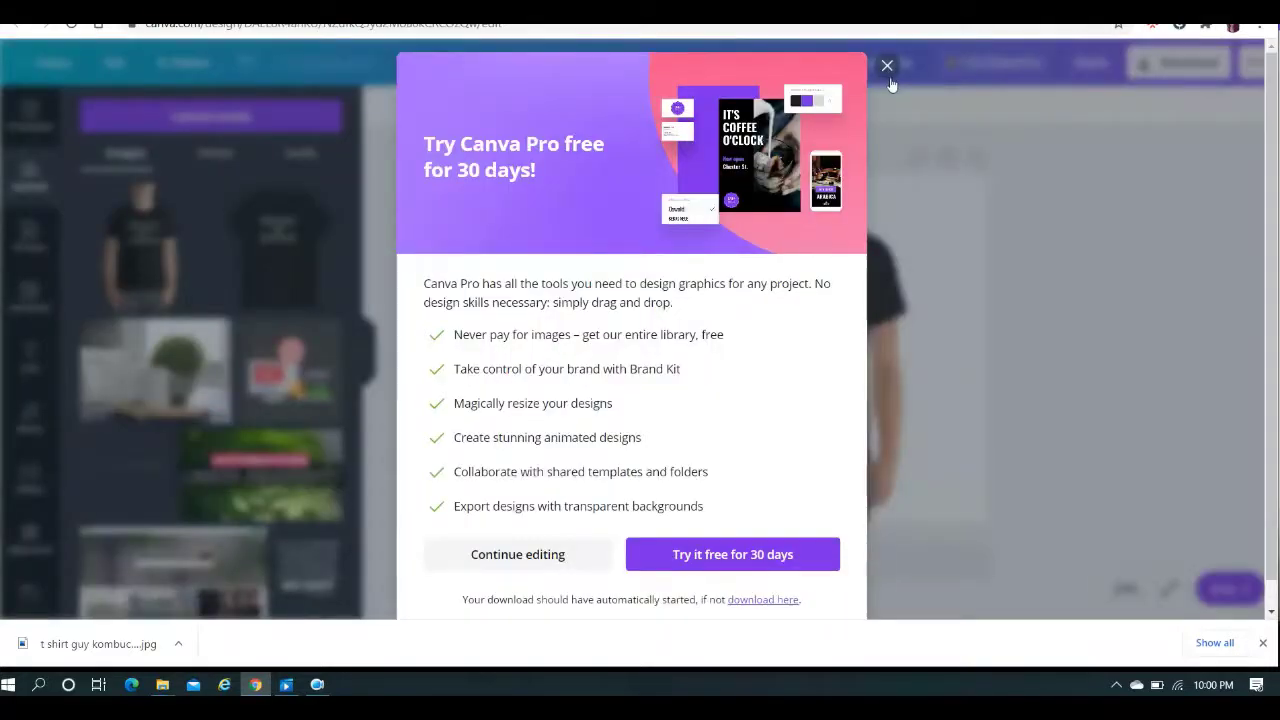
left_click(887, 67)
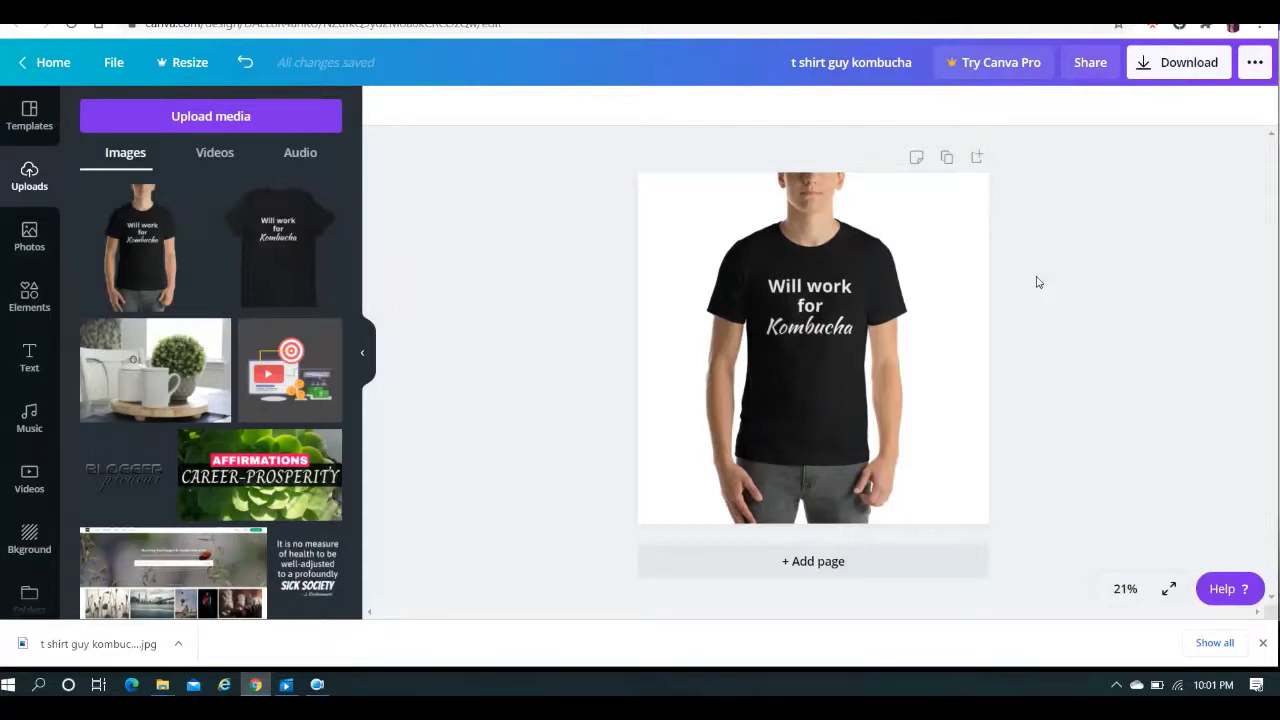
Go back to the Printful tab and scroll up to the Bella + Canvas 3001 'Choose mockup style' section
key("ctrl+Tab")
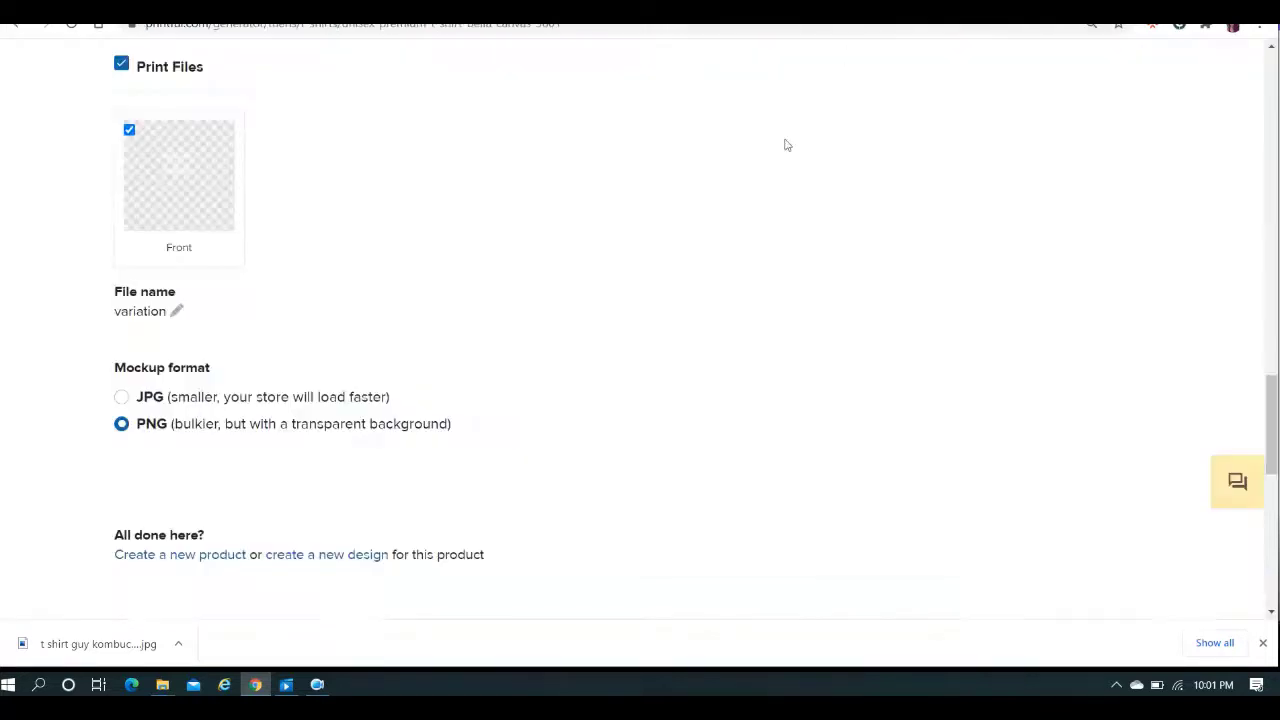
mouse_move(1271, 395)
left_mouse_down()
mouse_move(1265, 203)
mouse_move(1262, 404)
left_mouse_up()
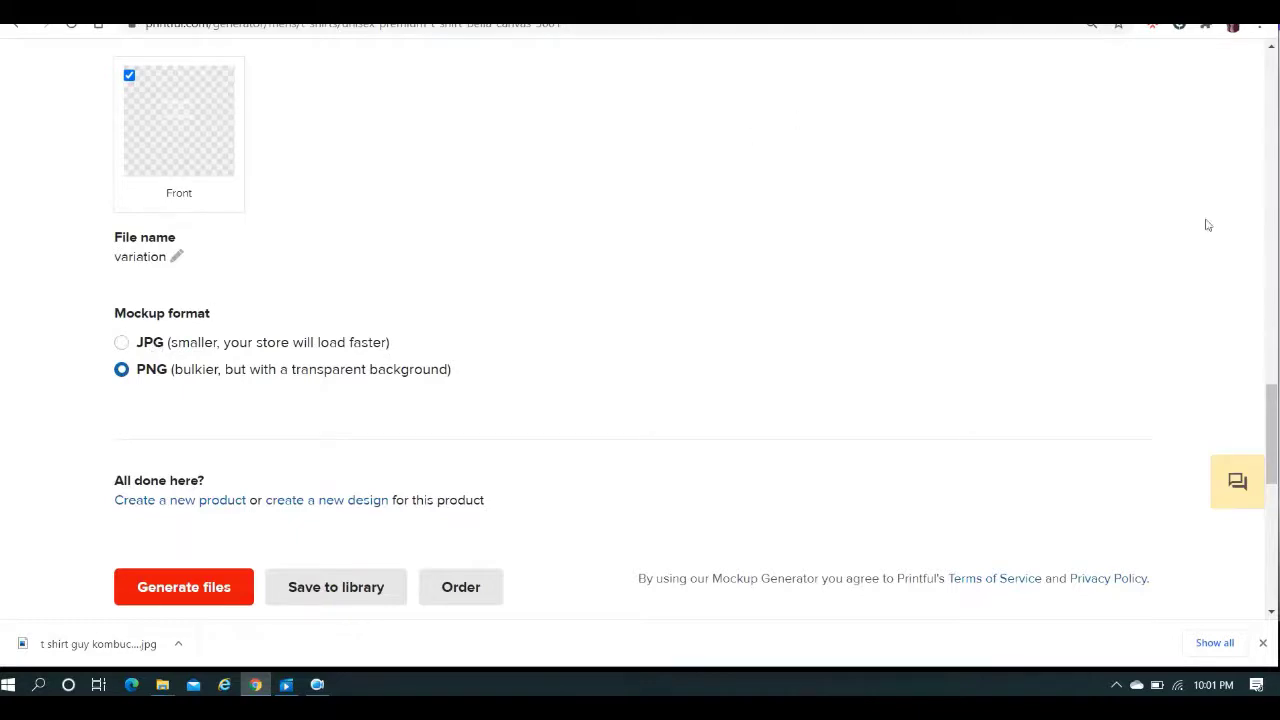
left_click_drag(1273, 413, 1273, 170)
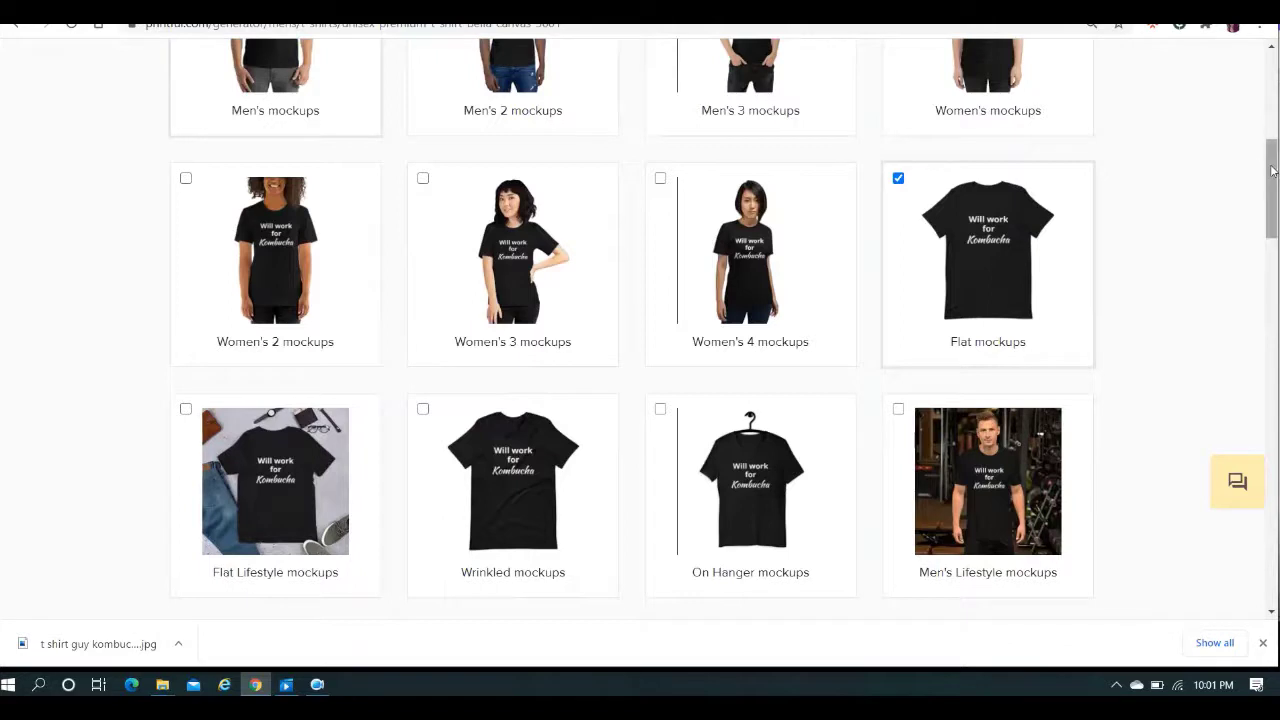
scroll(1273, 168, "up", 1)
left_click_drag(1273, 168, 1271, 124)
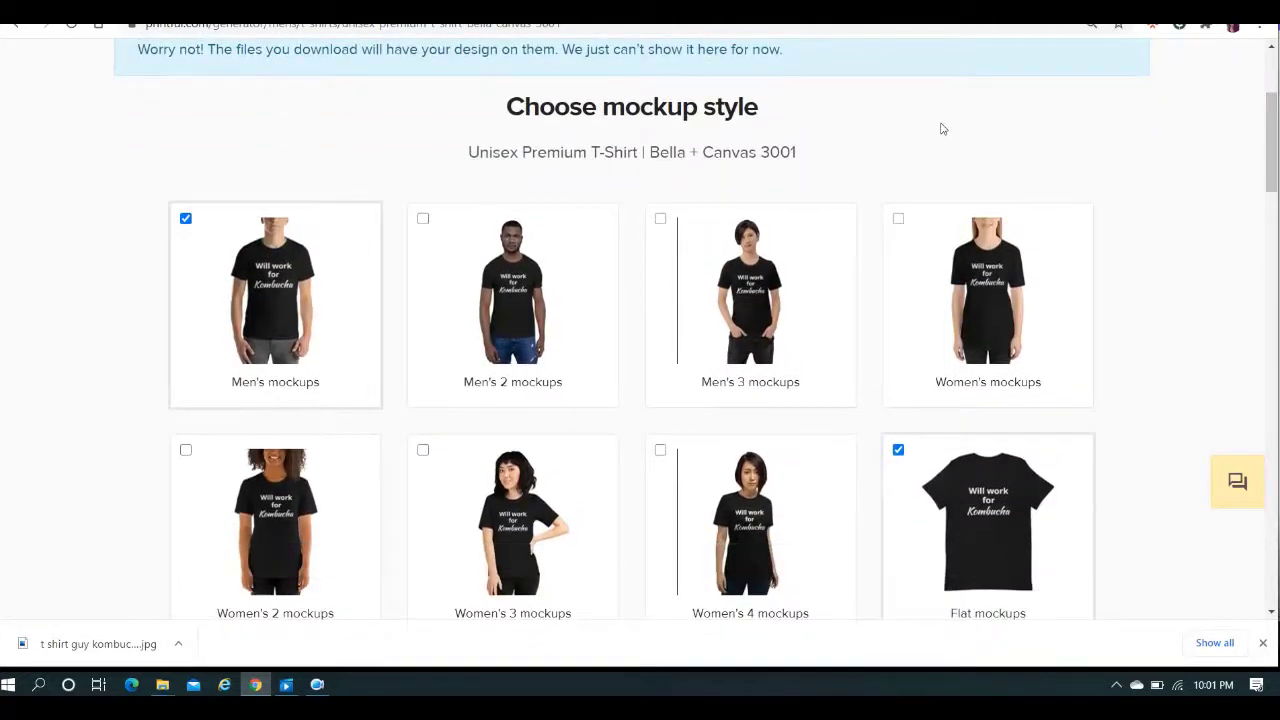